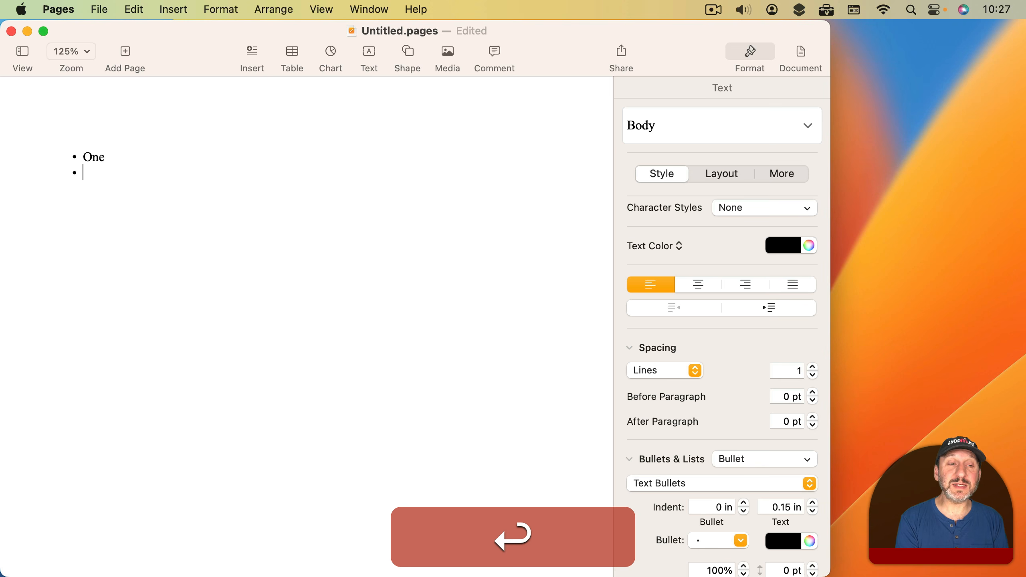
Indent the new list item one level below "One" and enter "Two" as its text
key(Tab)
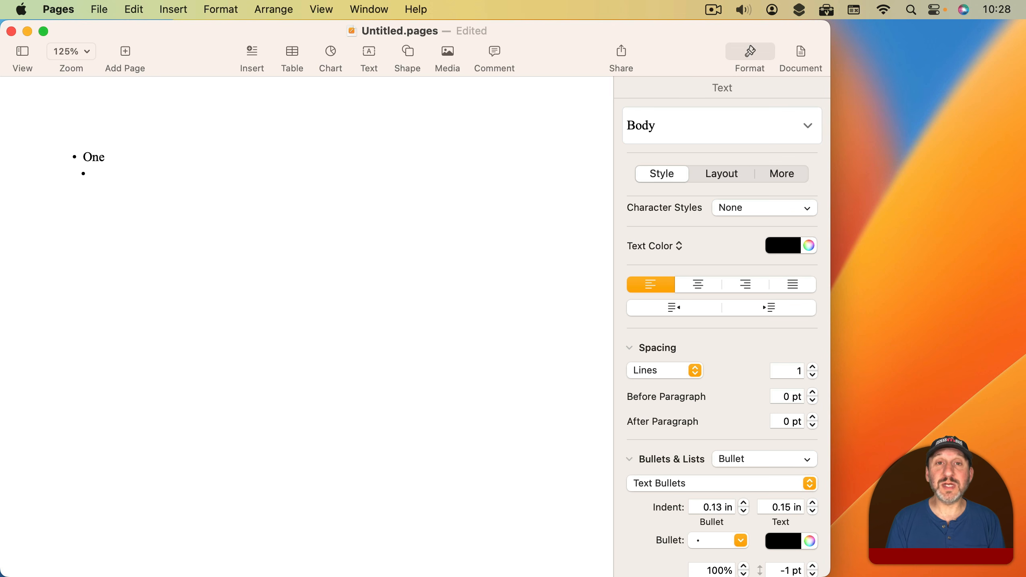
text(Two)
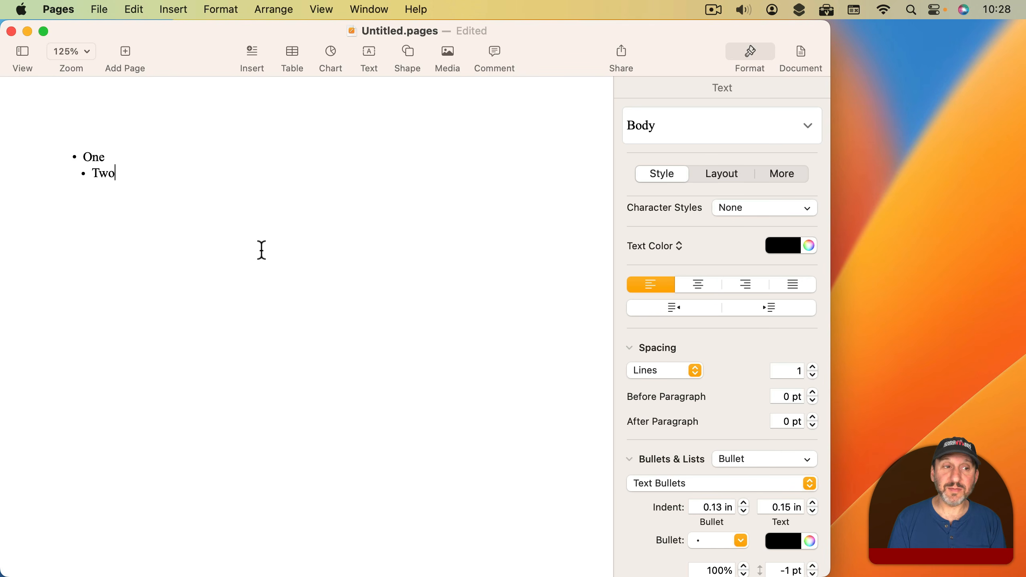
Apply the Lettered list style and subsequently the Numbered style to the entire list
key(super+a)
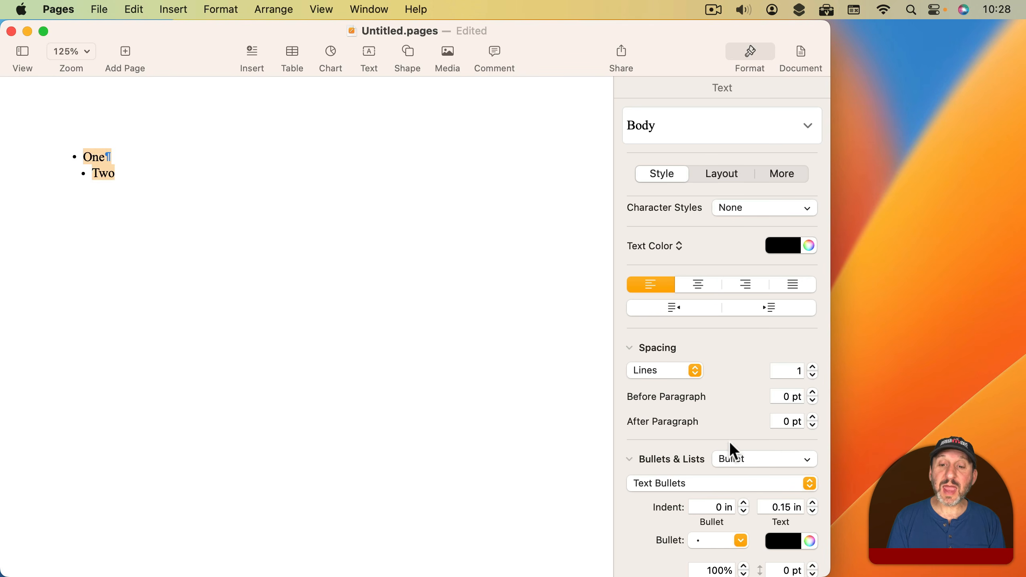
click(732, 457)
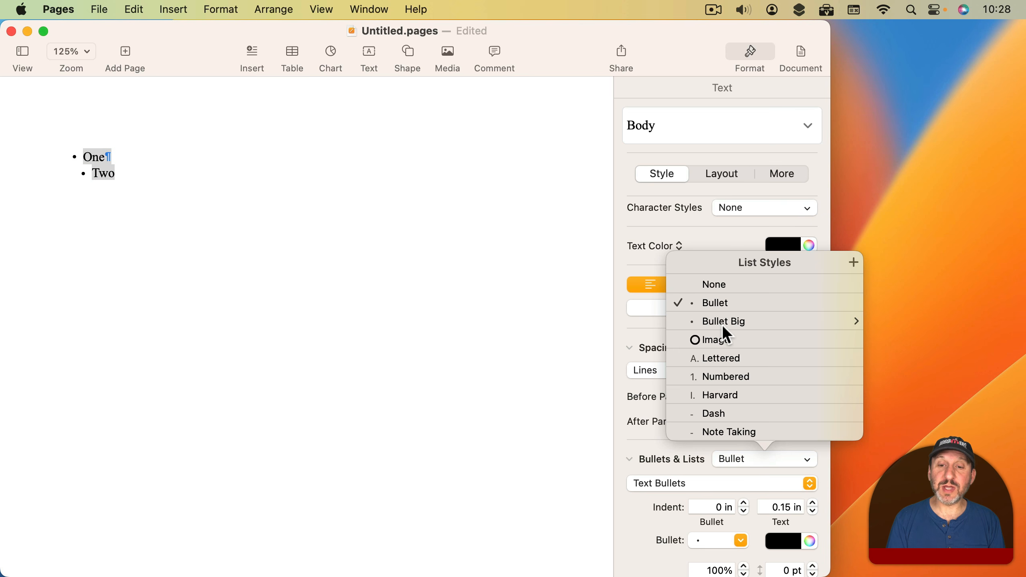
click(720, 358)
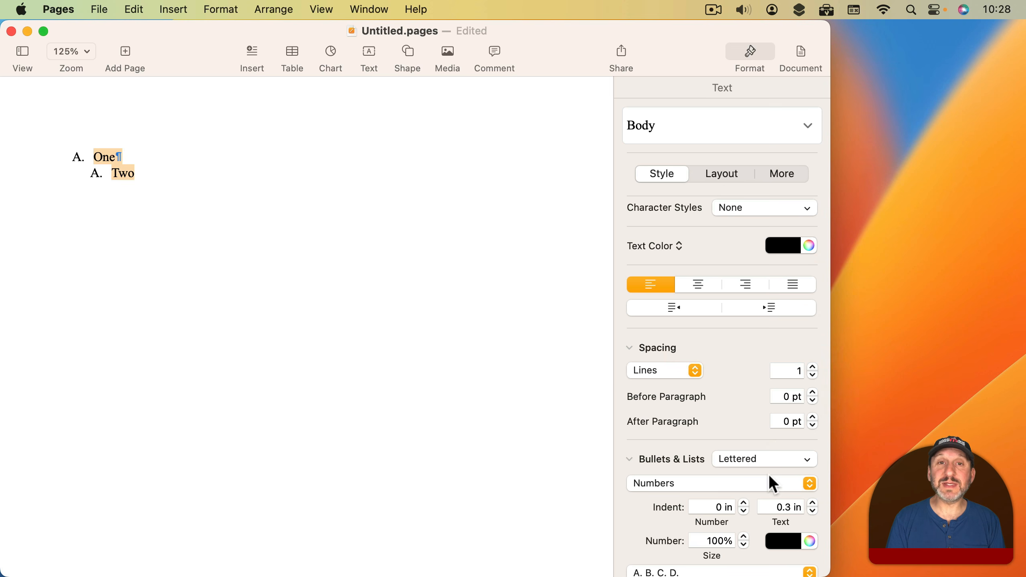
click(735, 459)
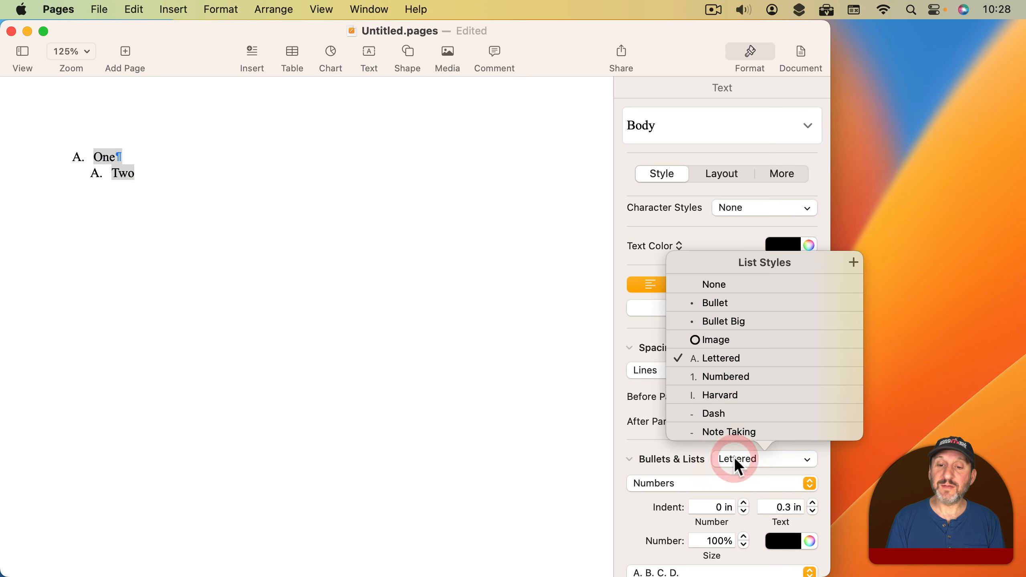
click(712, 377)
Try the Dash list style on the whole list, and replace it with the Harvard style
click(735, 460)
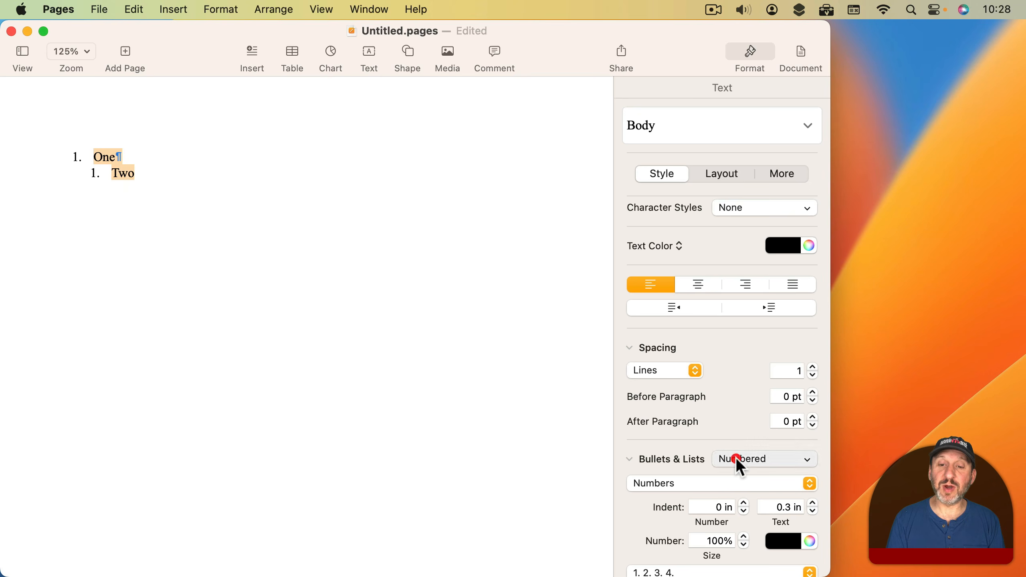
click(709, 414)
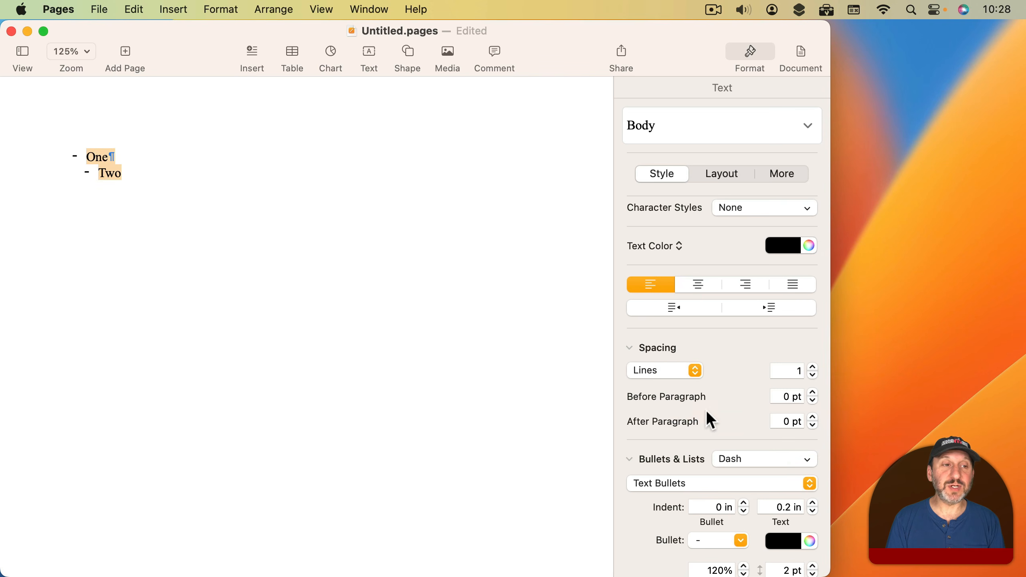
click(730, 458)
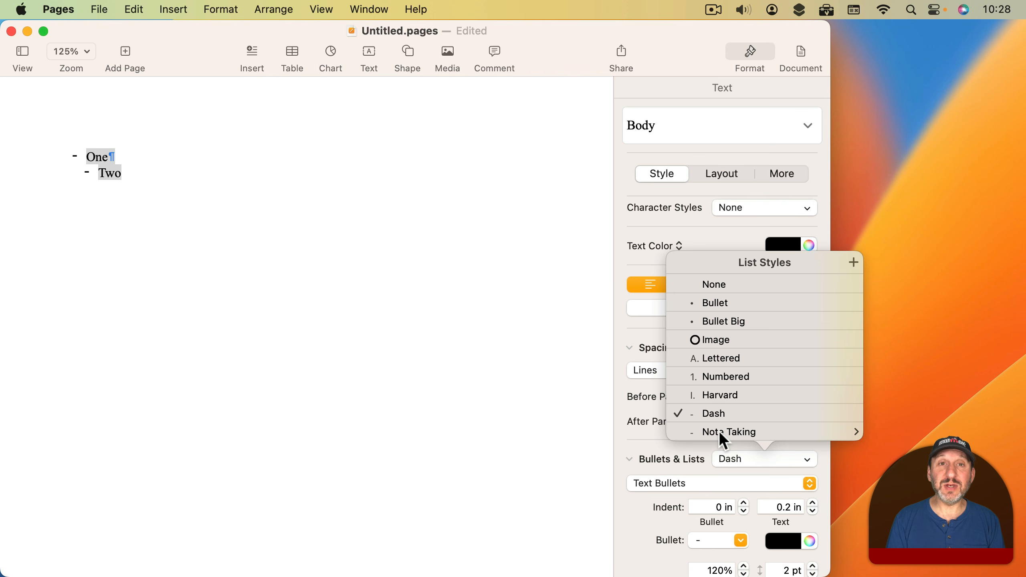
click(713, 392)
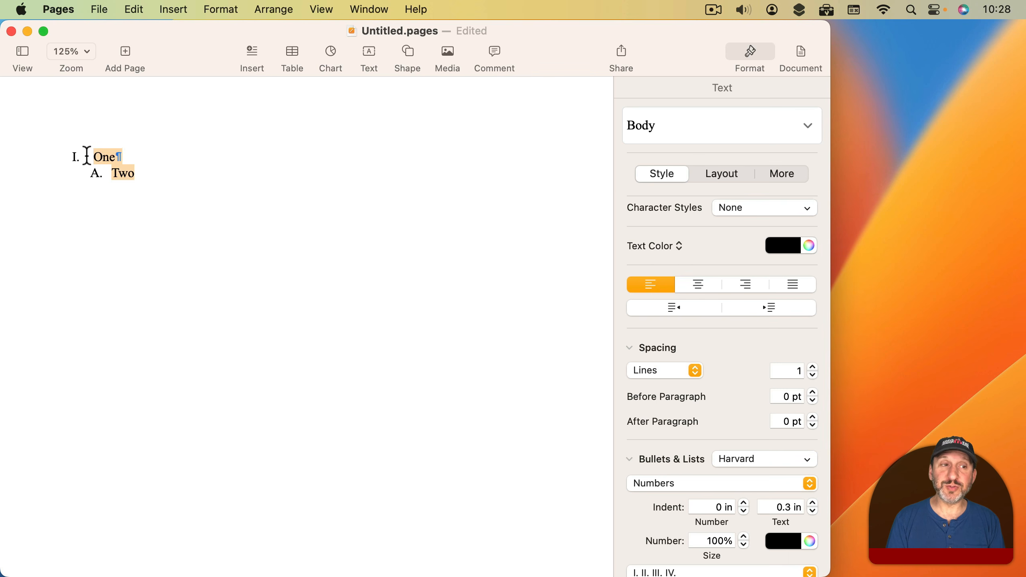
Add the items "Three" and "Four" after "Two", each indented one level deeper than the item before it
click(143, 173)
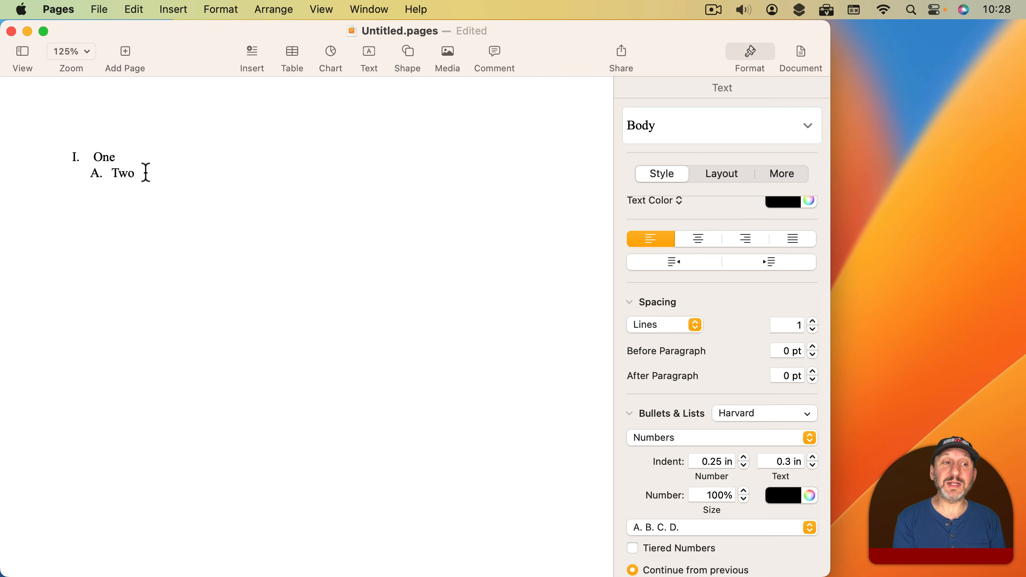
key(Return)
key(Tab)
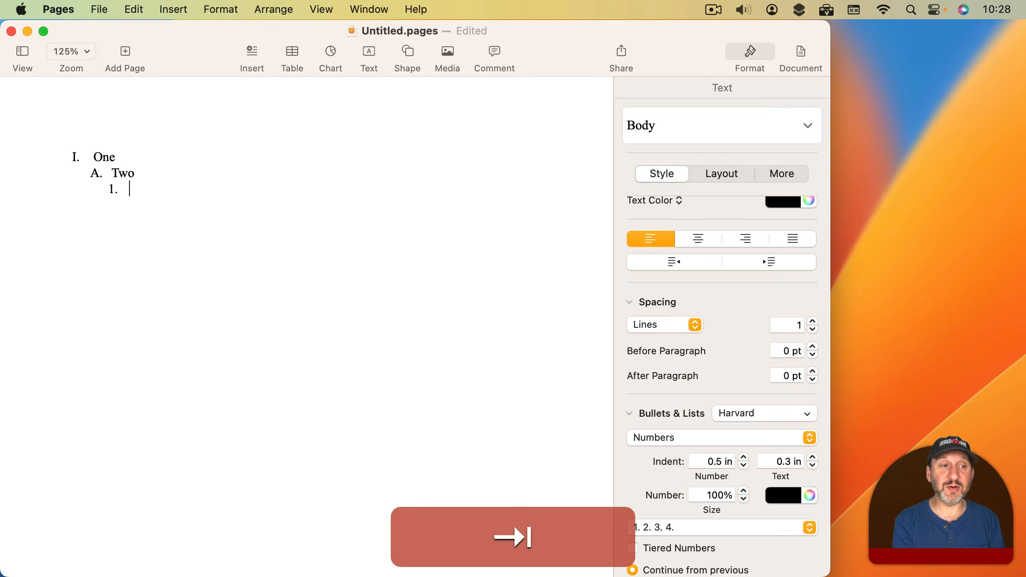
text(Three)
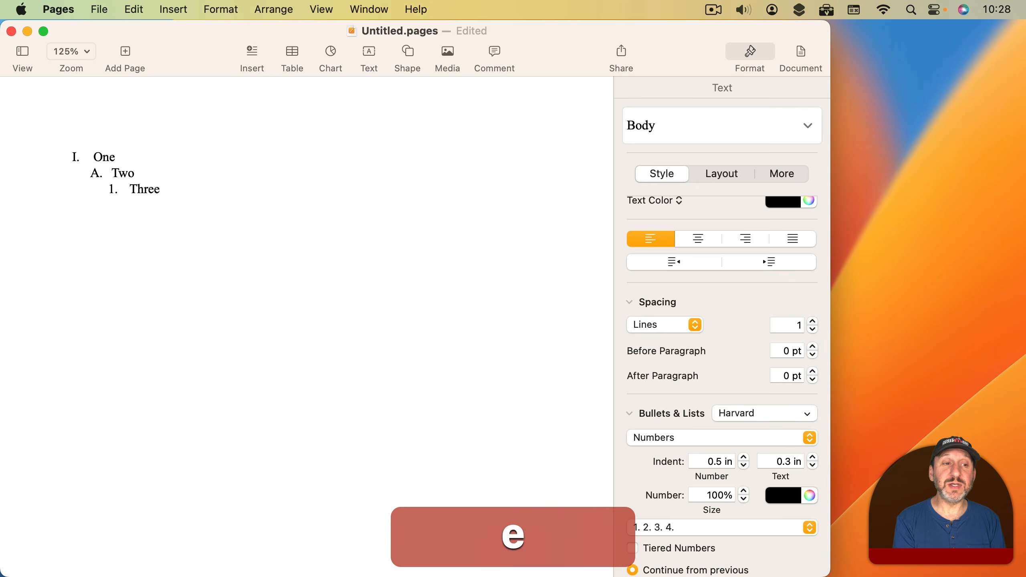
key(Return)
key(Tab)
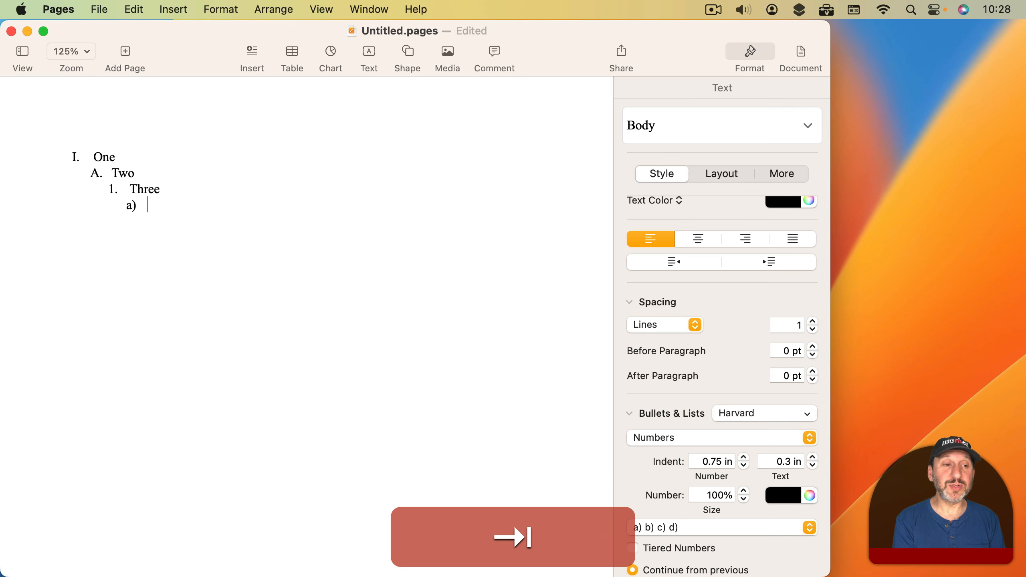
text(Four)
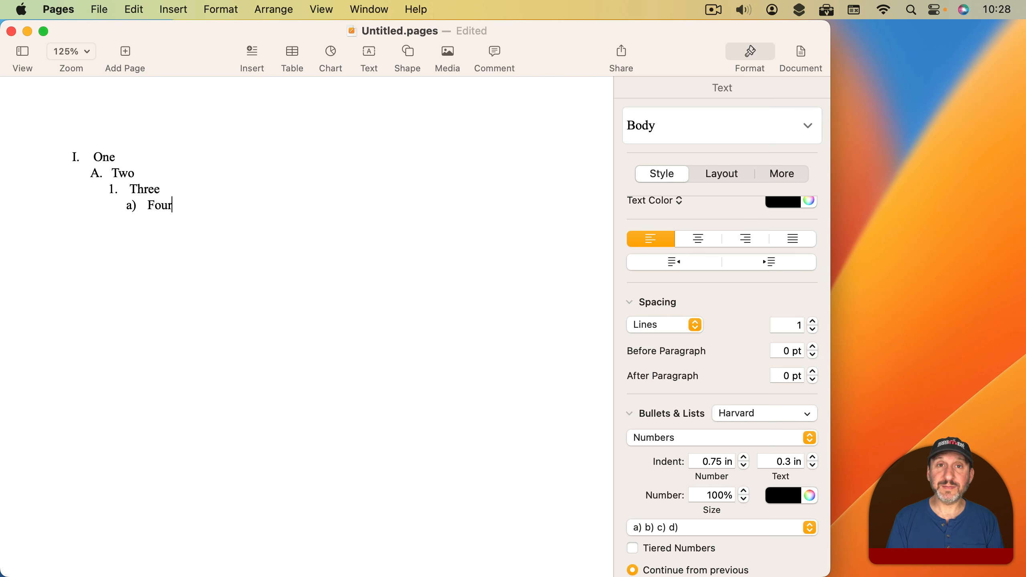
Apply the Note Taking list style to all four list items
key(super+a)
click(740, 391)
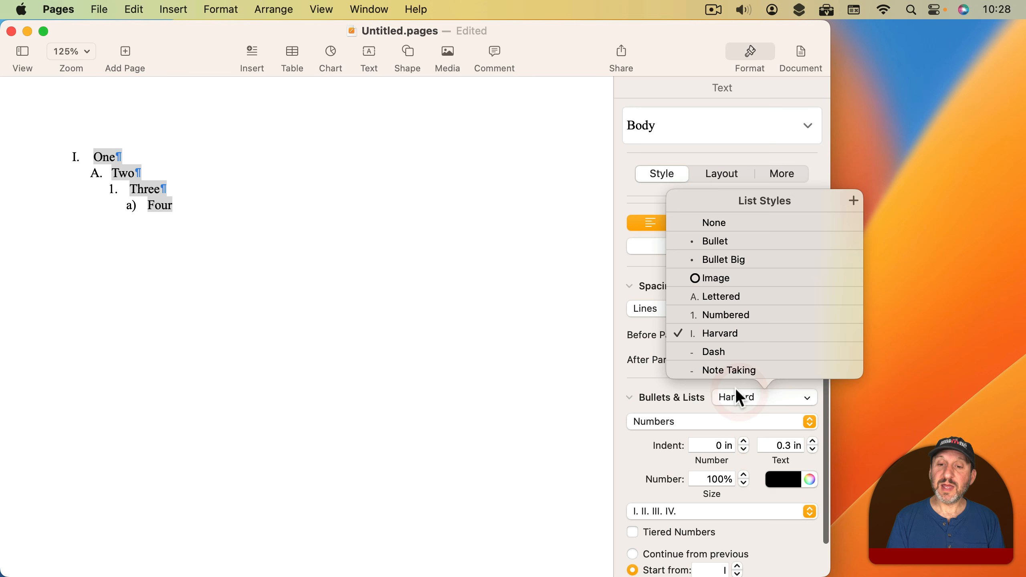
click(720, 369)
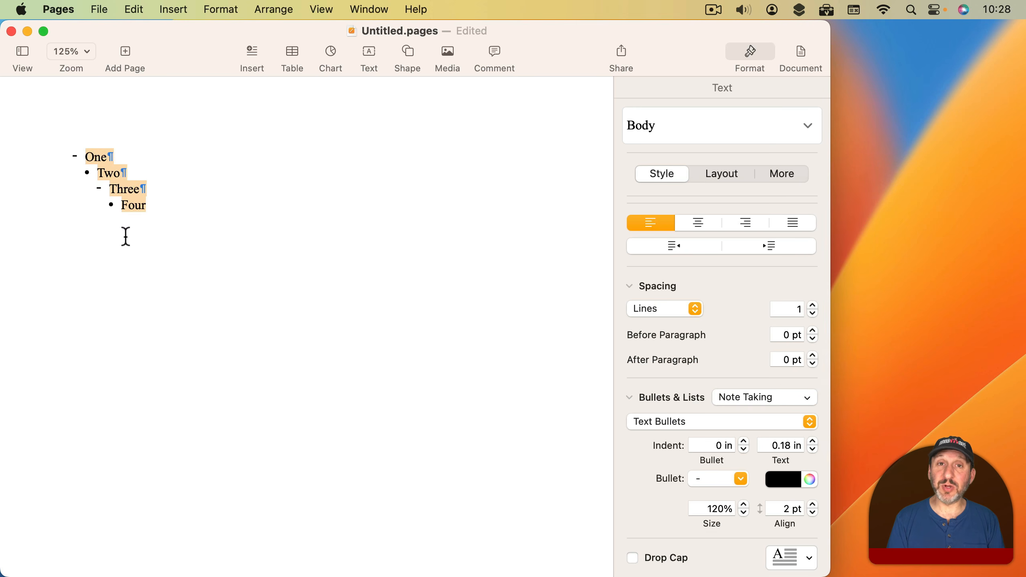
Set the list style of all four items to None and change their bullet type to Text Bullets
click(754, 397)
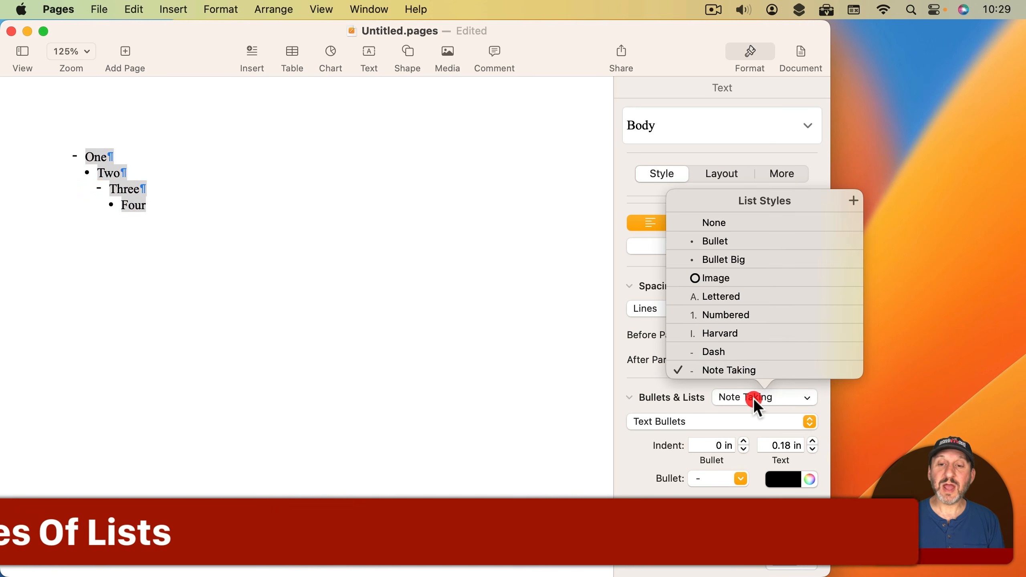
click(724, 223)
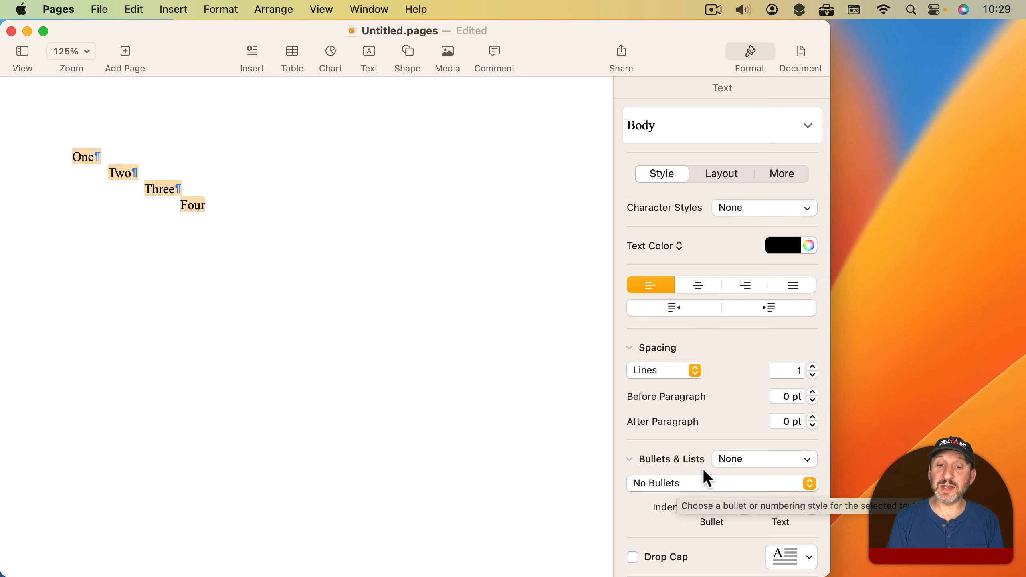
click(670, 485)
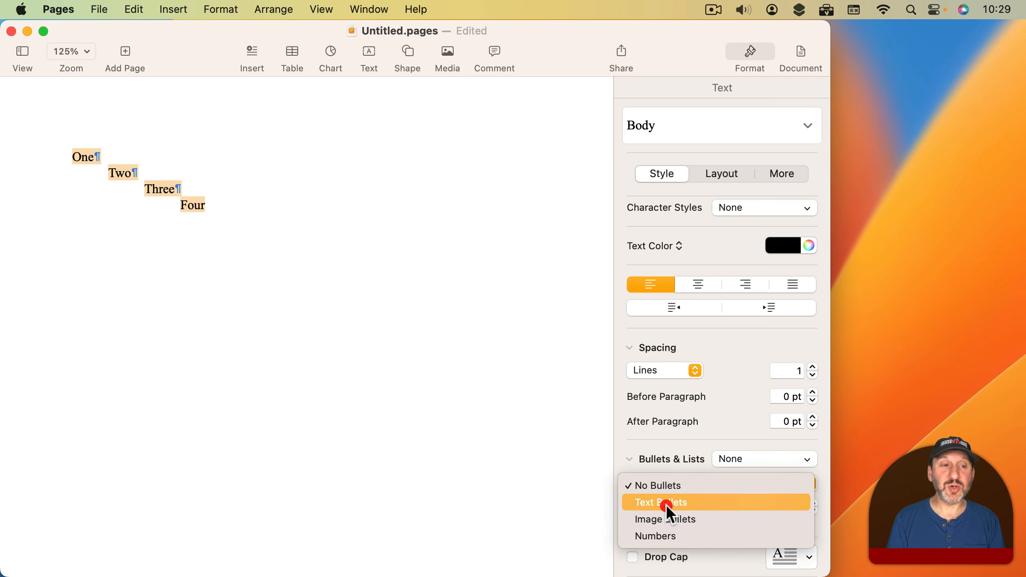
click(667, 506)
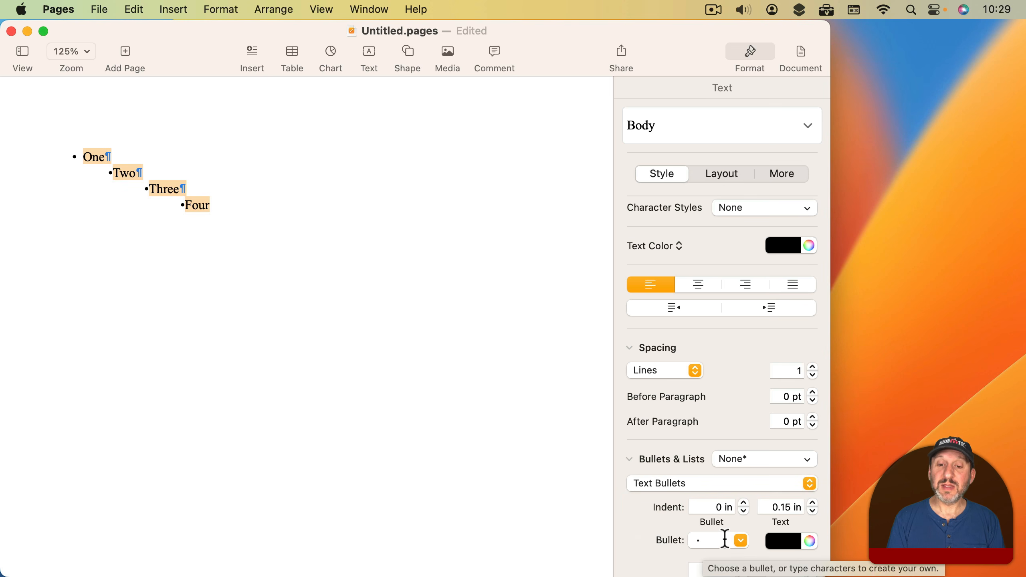
Change the bullet character of all four items to a star, and replace it with a custom "X"
click(741, 540)
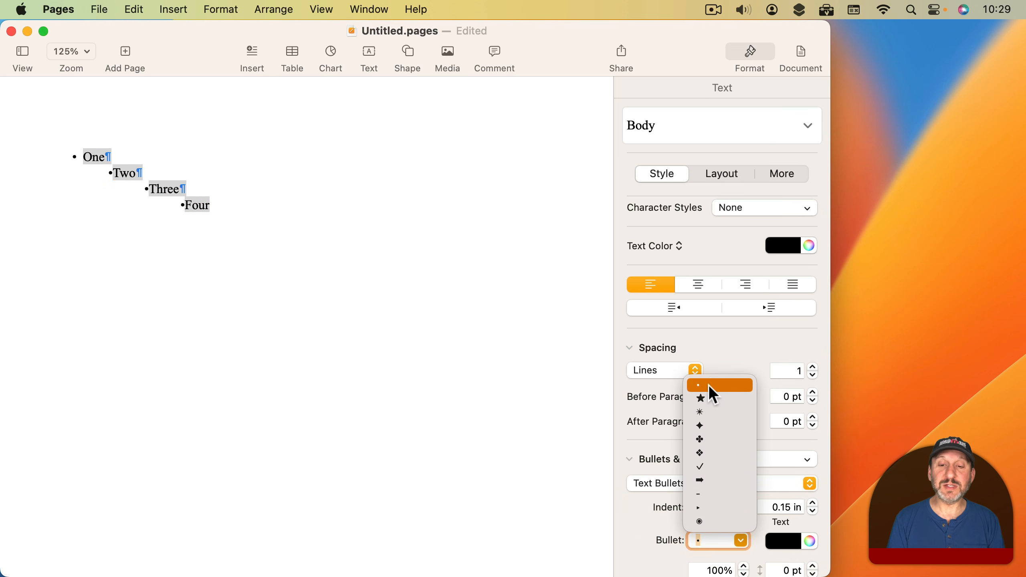
click(709, 399)
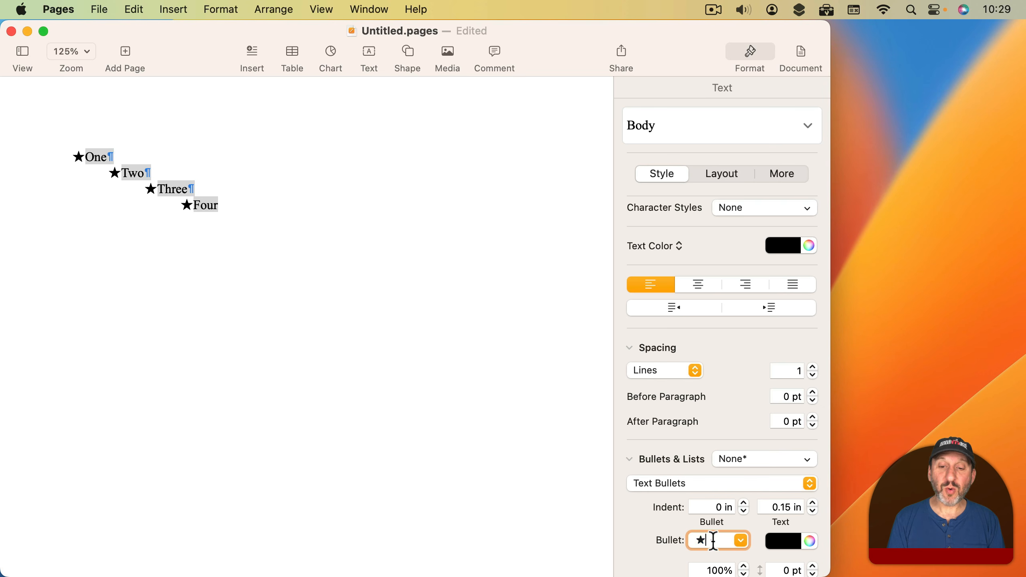
drag(713, 540, 675, 540)
text(X)
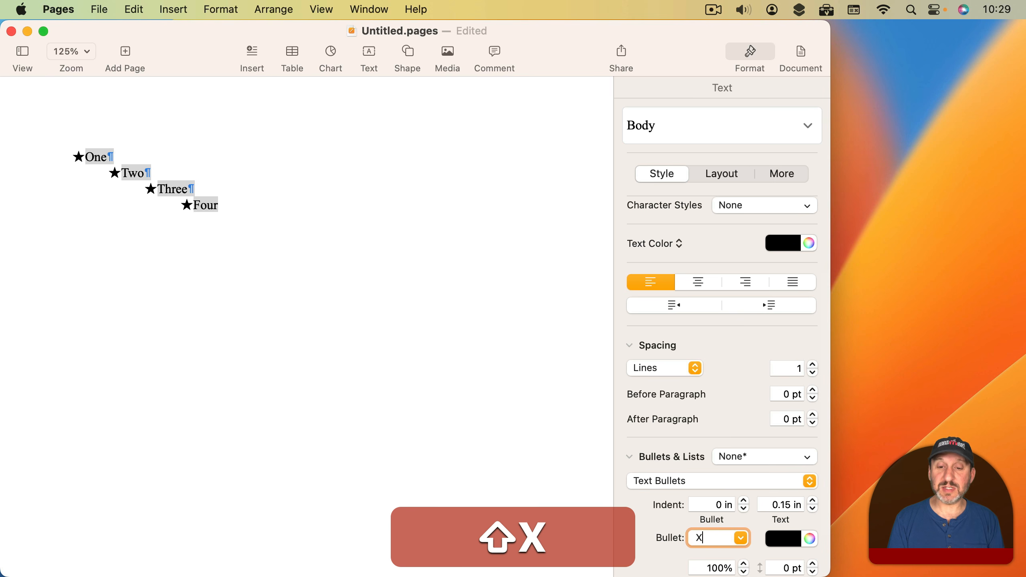
key(Return)
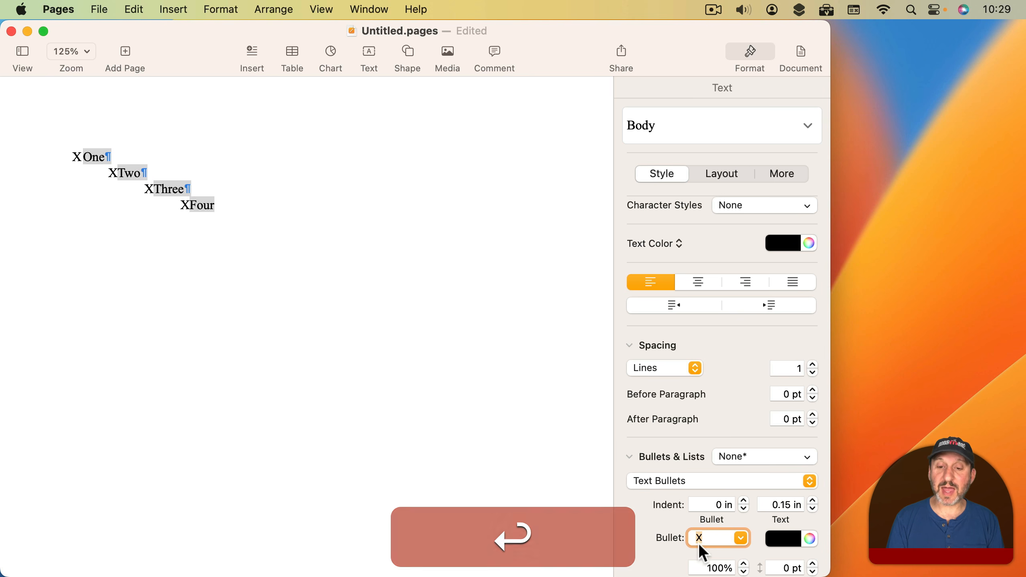
Set the custom text bullet of the selected items to "->"
click(704, 539)
drag(711, 540, 687, 536)
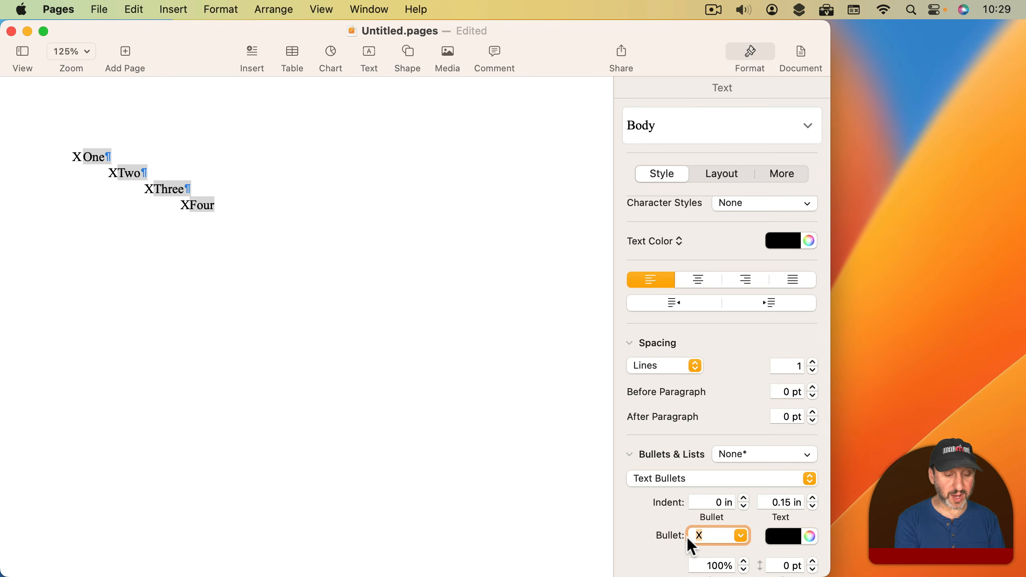
text(->)
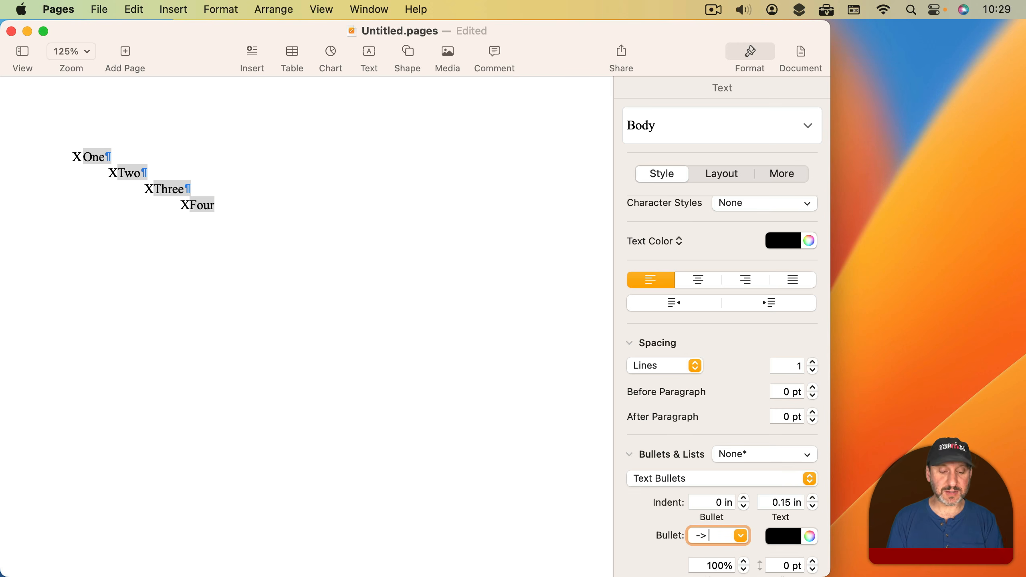
key(Return)
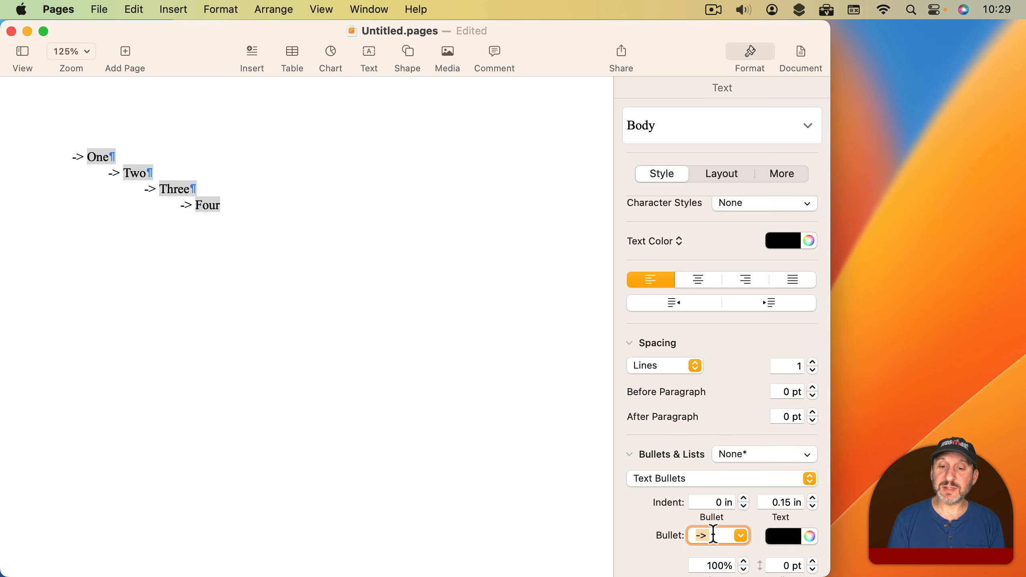
Switch the selected items to Image Bullets and choose the black sunburst with a ring center as the bullet image
click(688, 478)
click(668, 496)
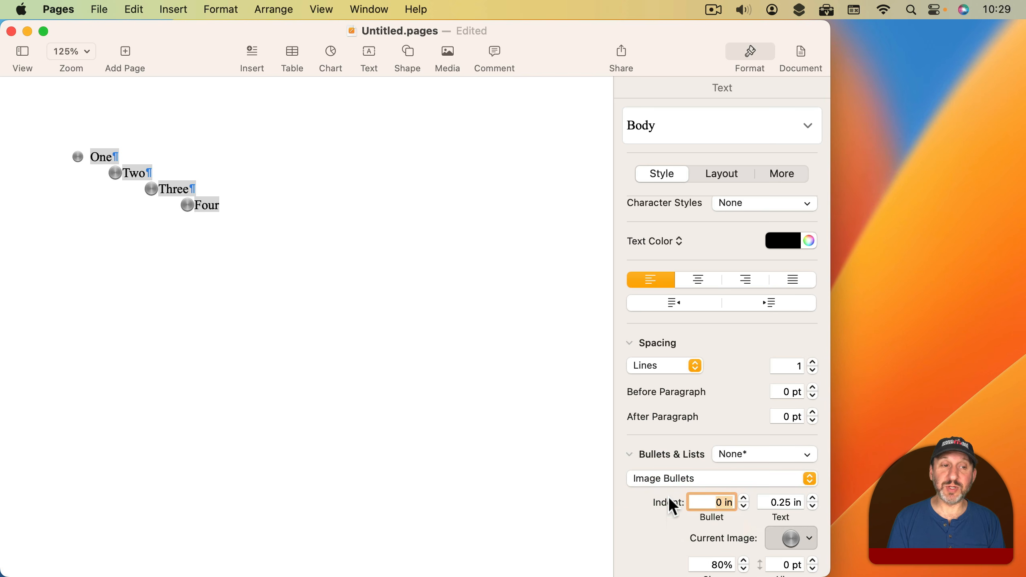
click(789, 538)
scroll(763, 419, up, 5)
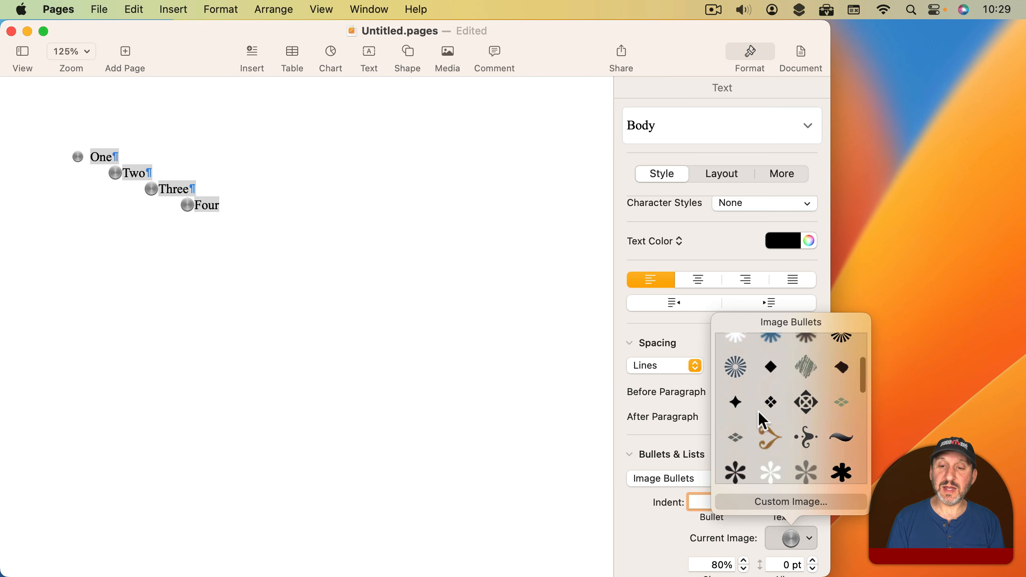
scroll(760, 414, up, 3)
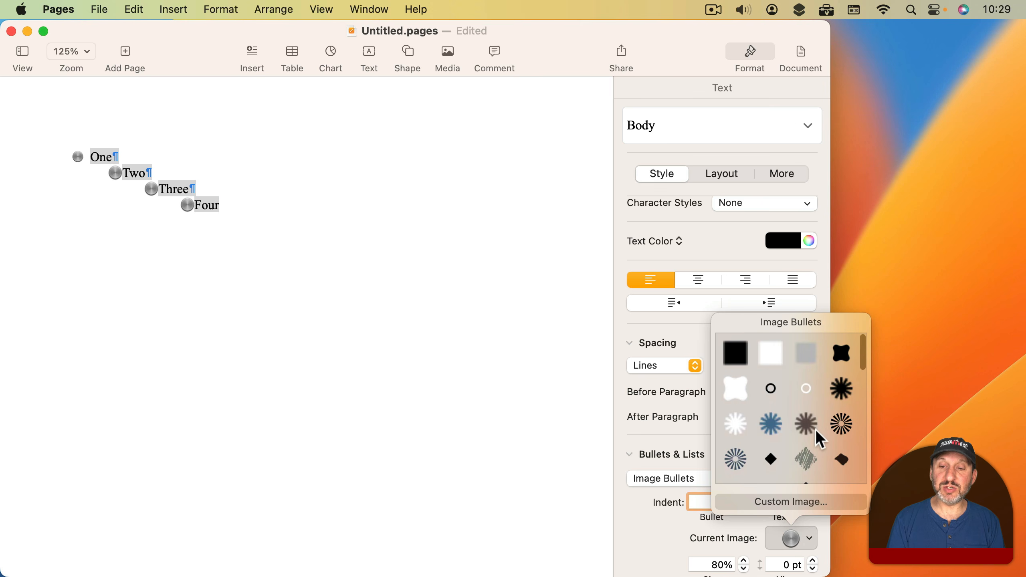
click(842, 427)
click(790, 537)
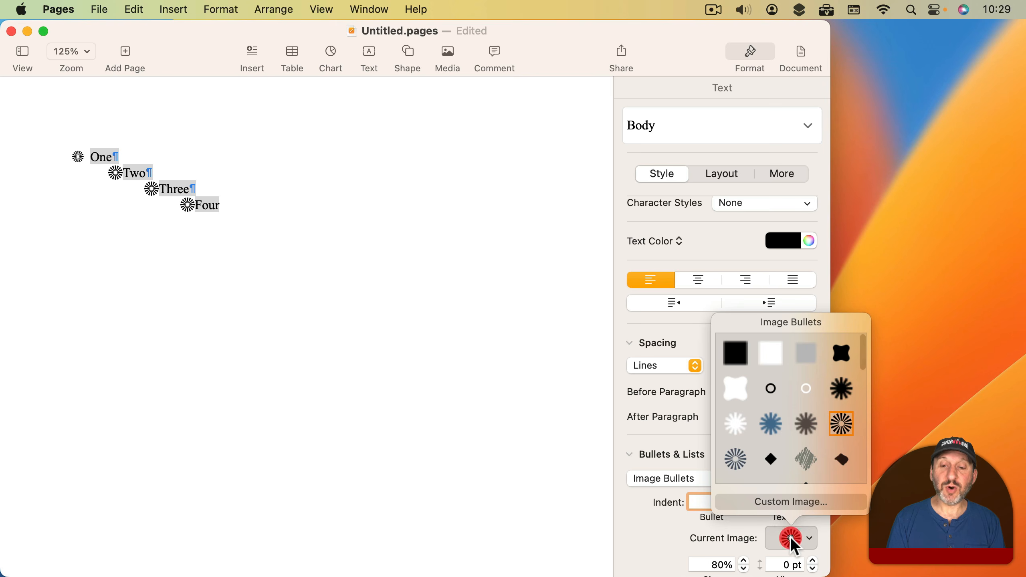
click(771, 502)
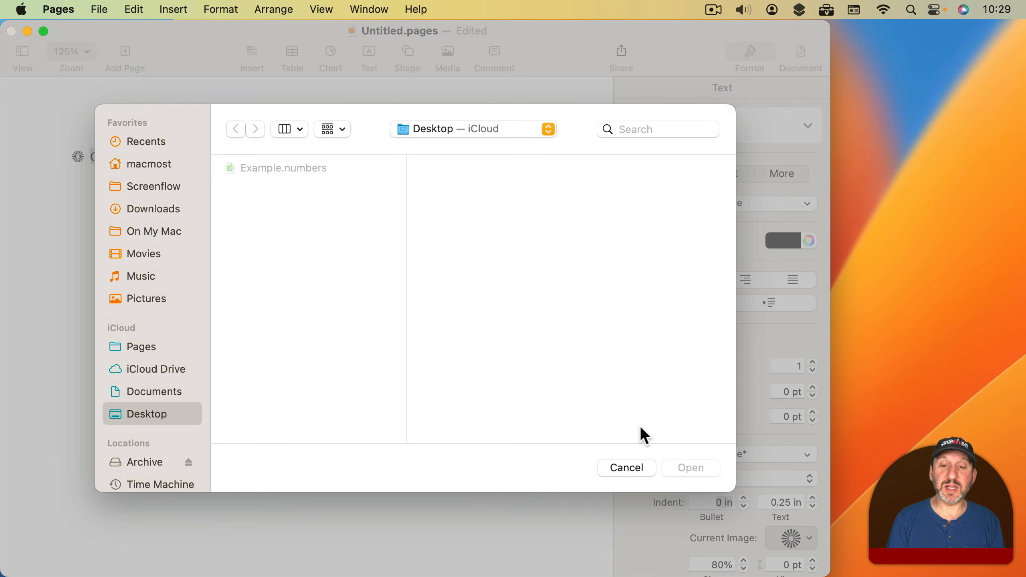
click(627, 467)
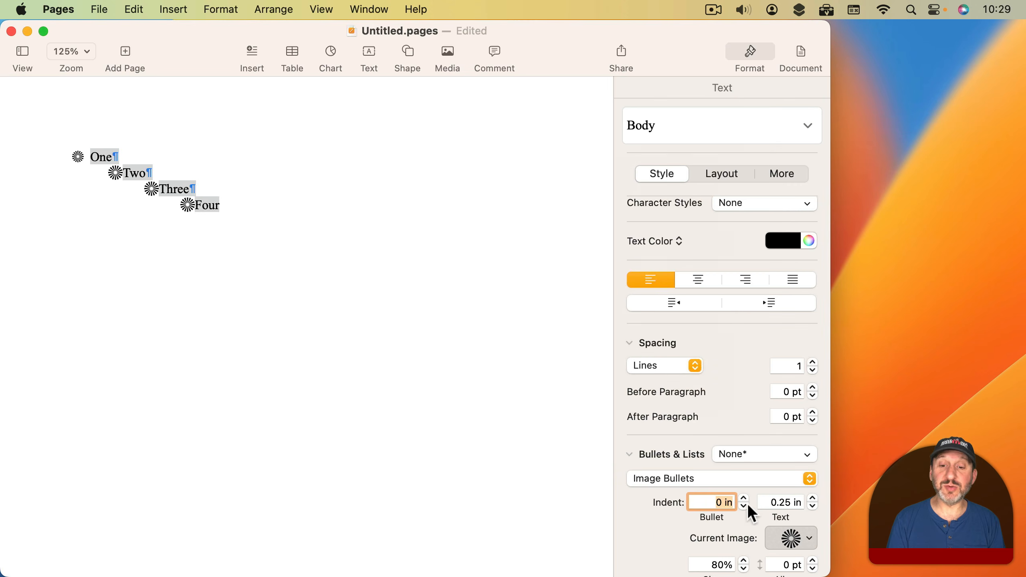
Switch the four selected list items to Numbers and set their number format to 1. 2. 3. 4
click(680, 481)
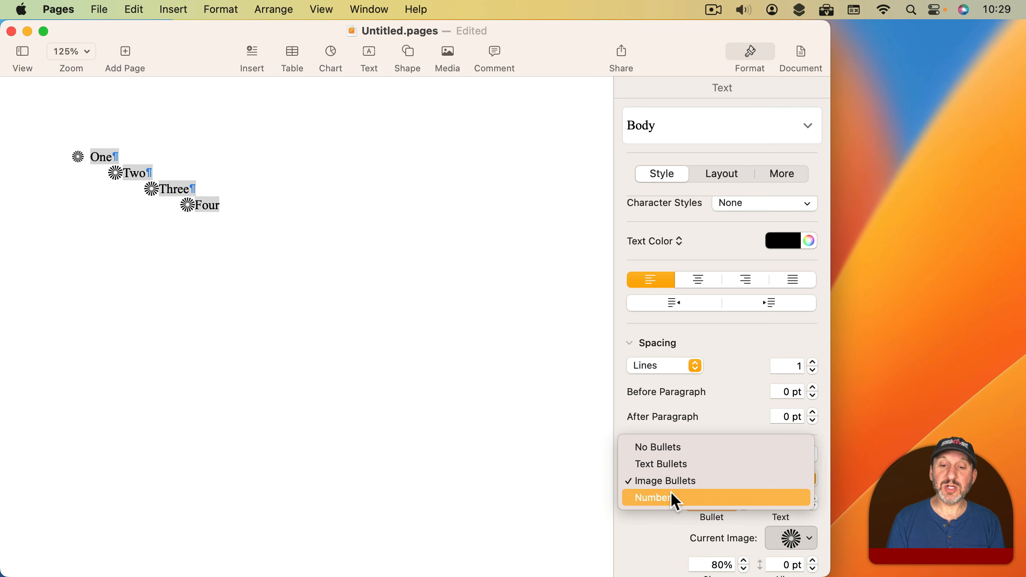
click(669, 495)
scroll(727, 499, down, 3)
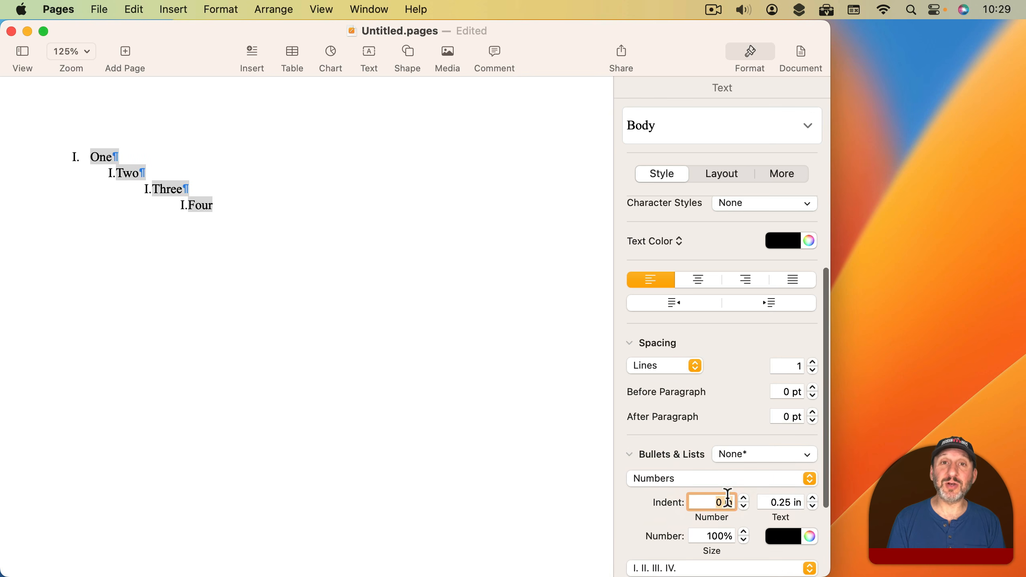
click(661, 463)
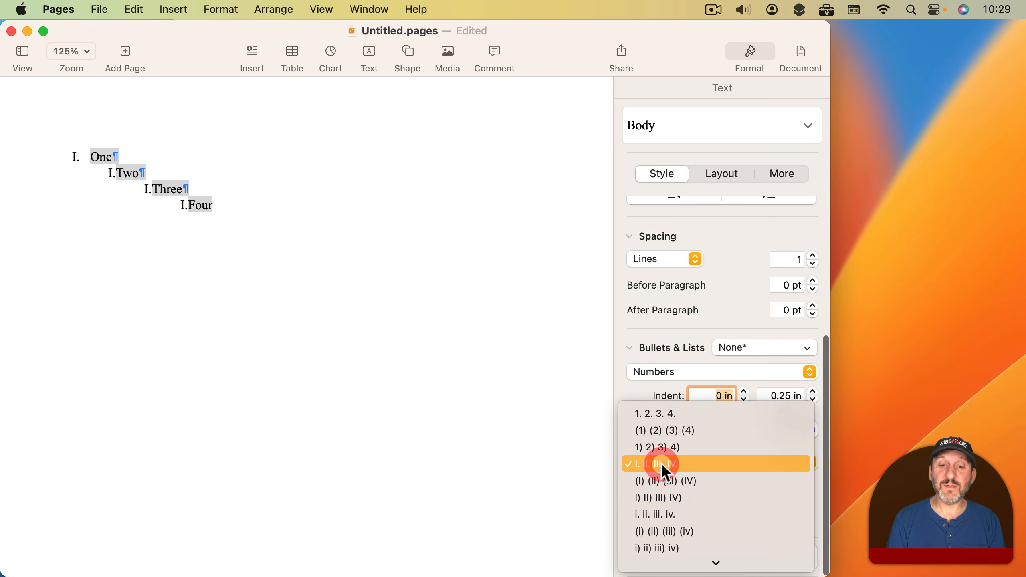
scroll(659, 492, down, 2)
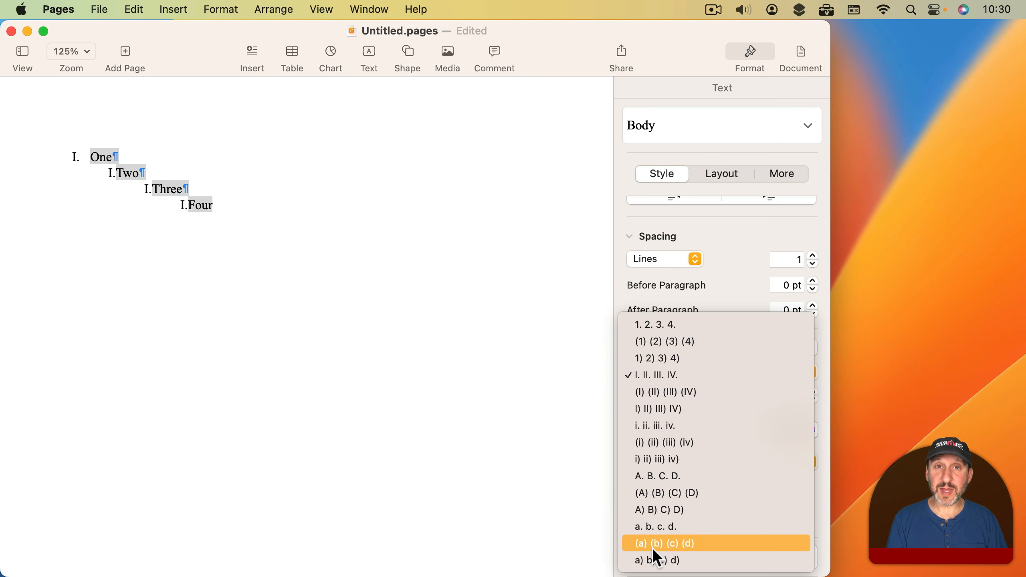
click(657, 324)
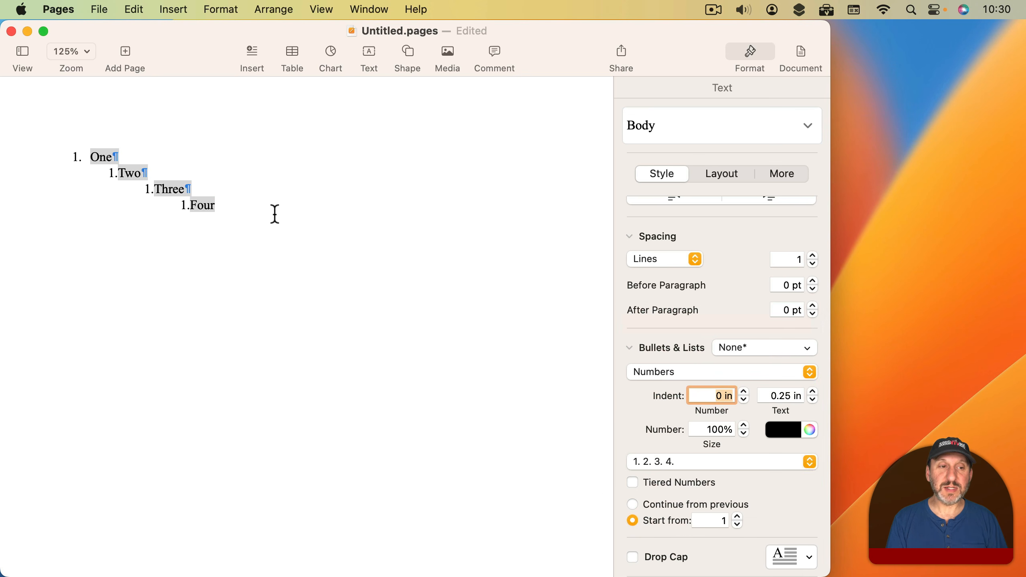
Add the items "Five" and "Six" after "Four" at the same list level
click(230, 205)
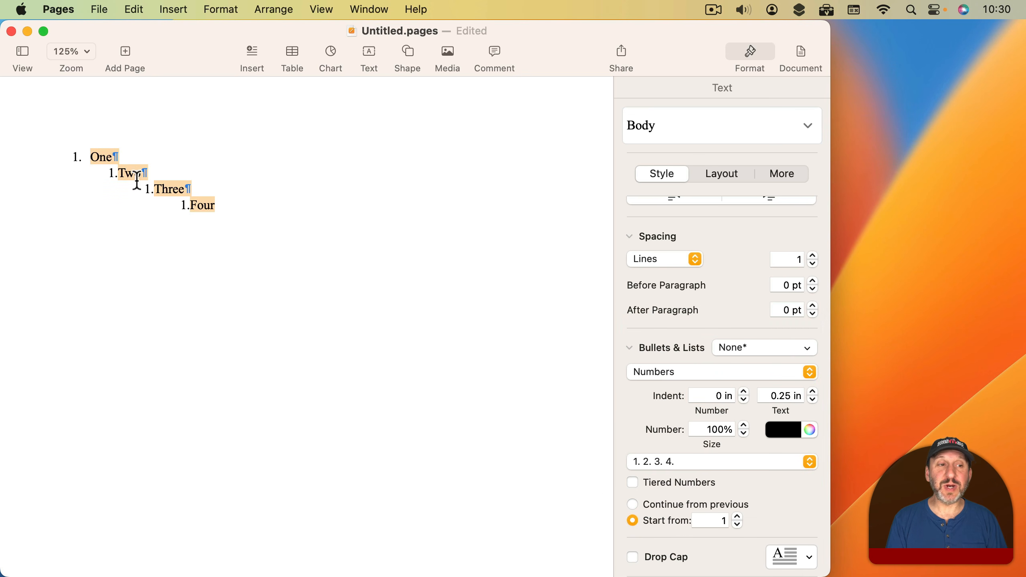
click(233, 206)
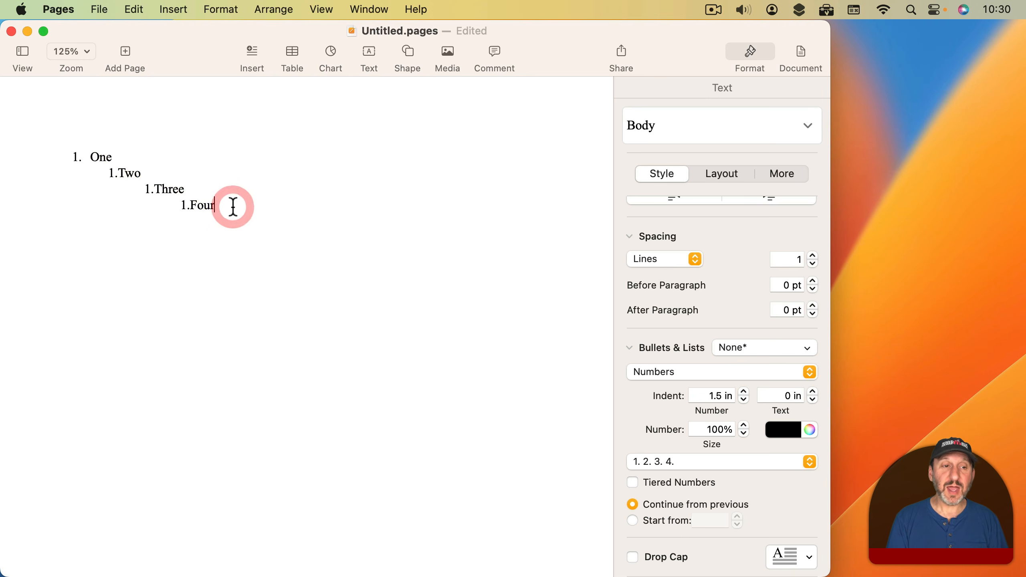
key(Return)
text(Five)
key(Return)
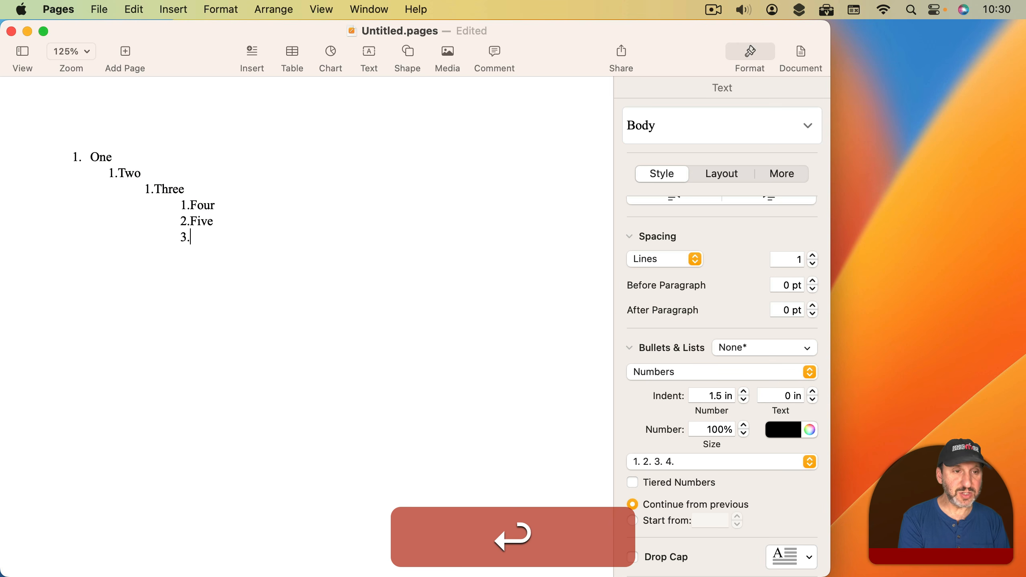
text(Six)
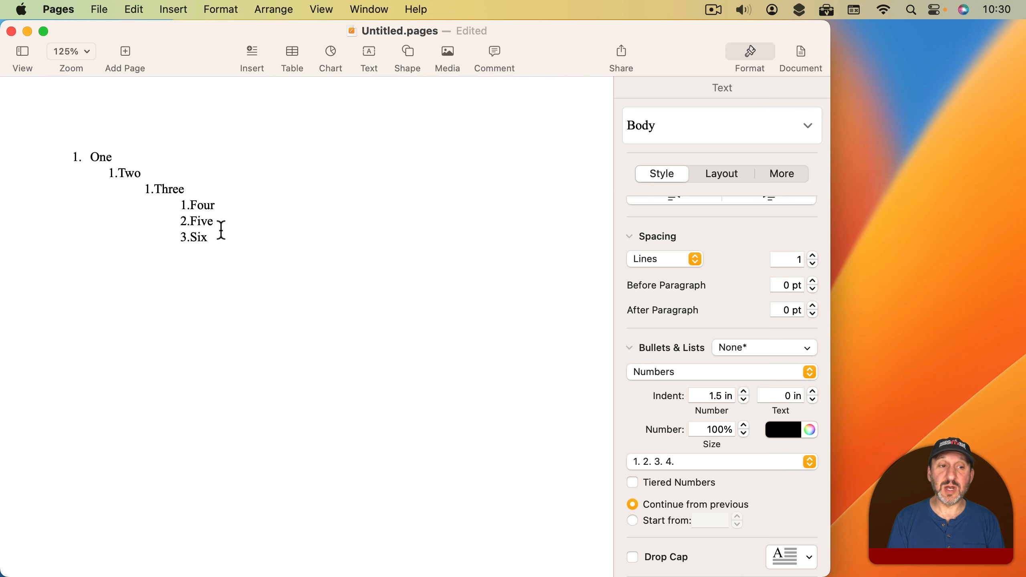
Apply the Bullet list style to all six list items
drag(220, 229, 89, 156)
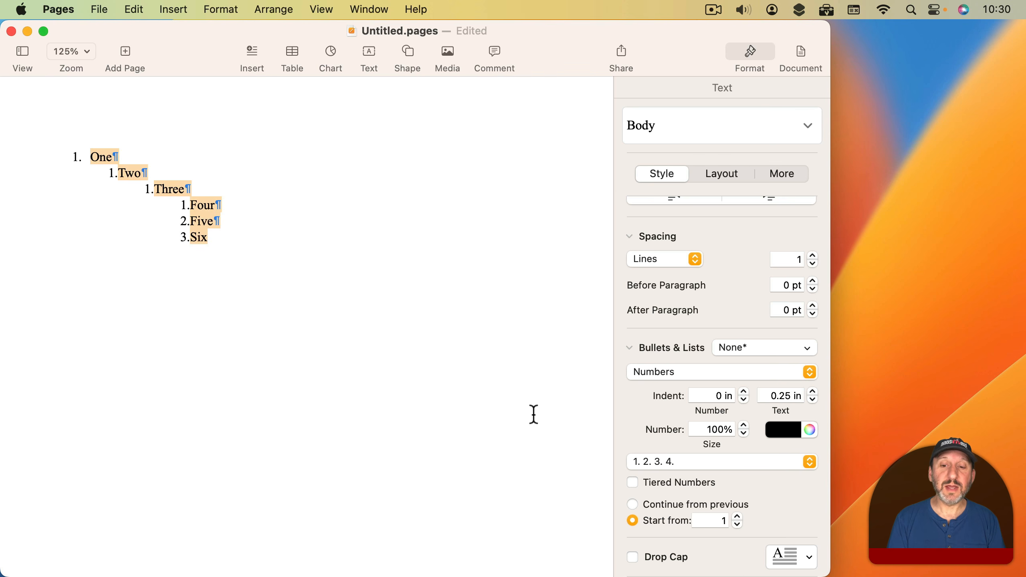
click(654, 485)
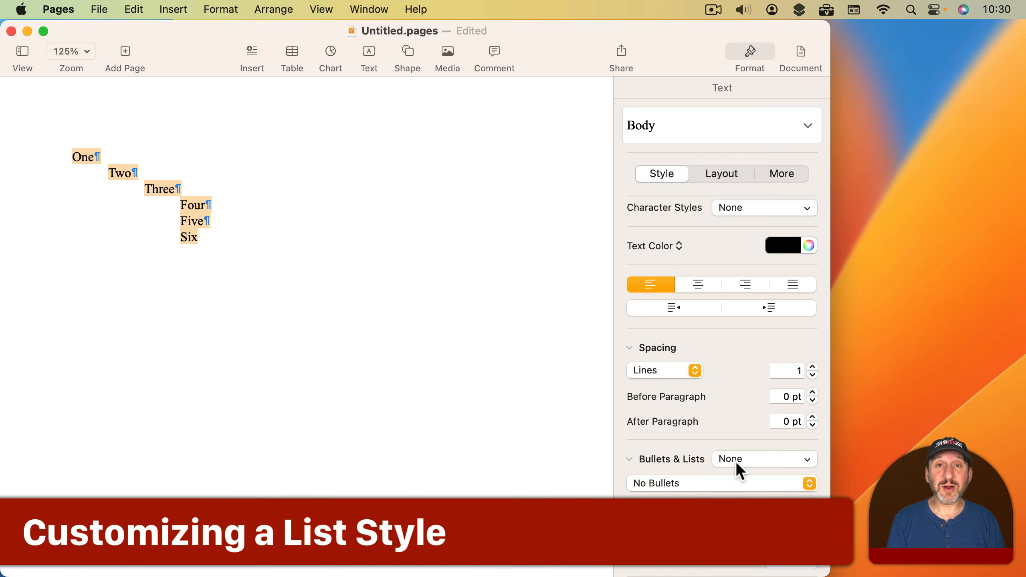
click(734, 459)
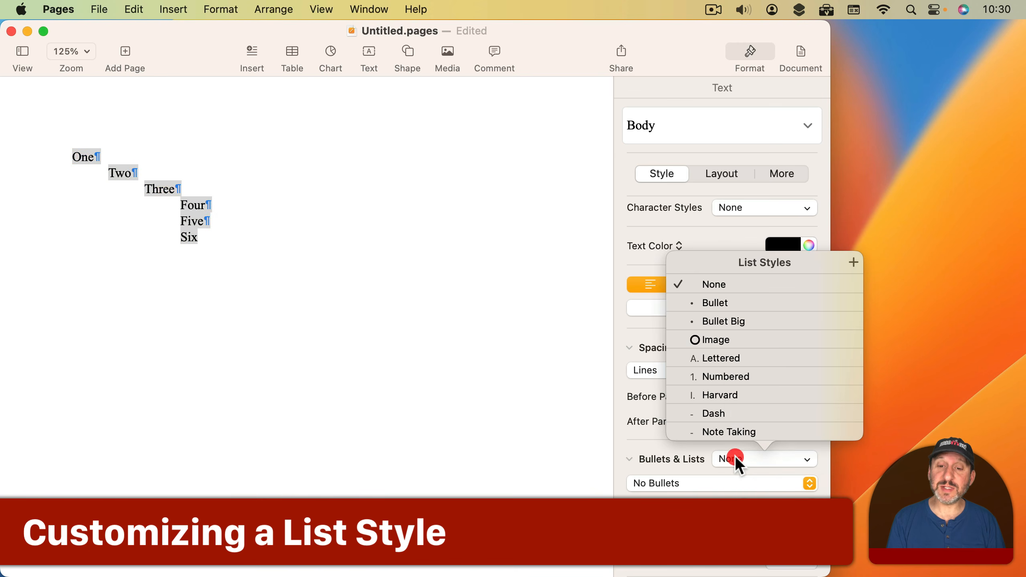
click(717, 310)
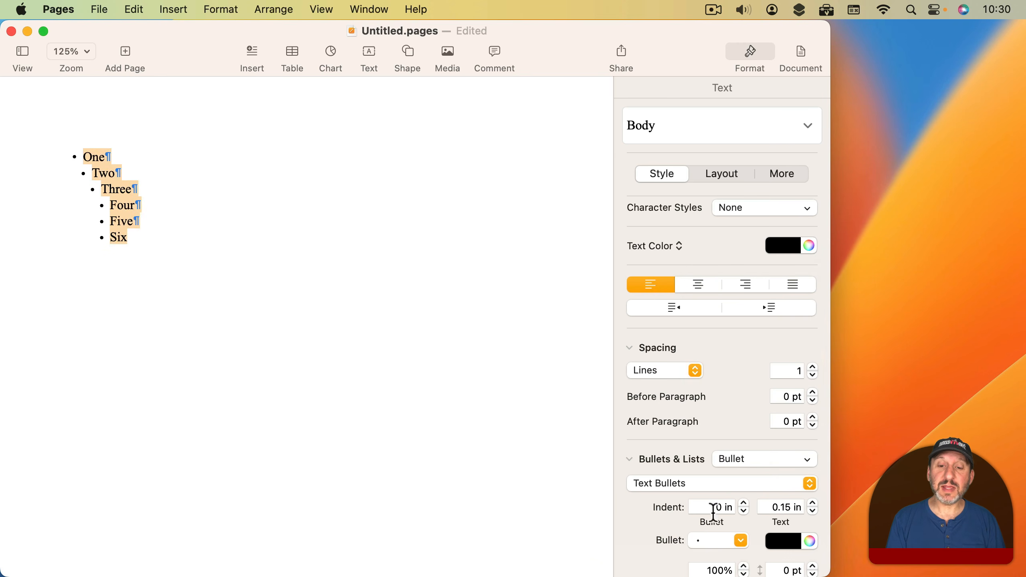
Change the bullet character of all six items to the four-pointed star
click(711, 540)
click(741, 540)
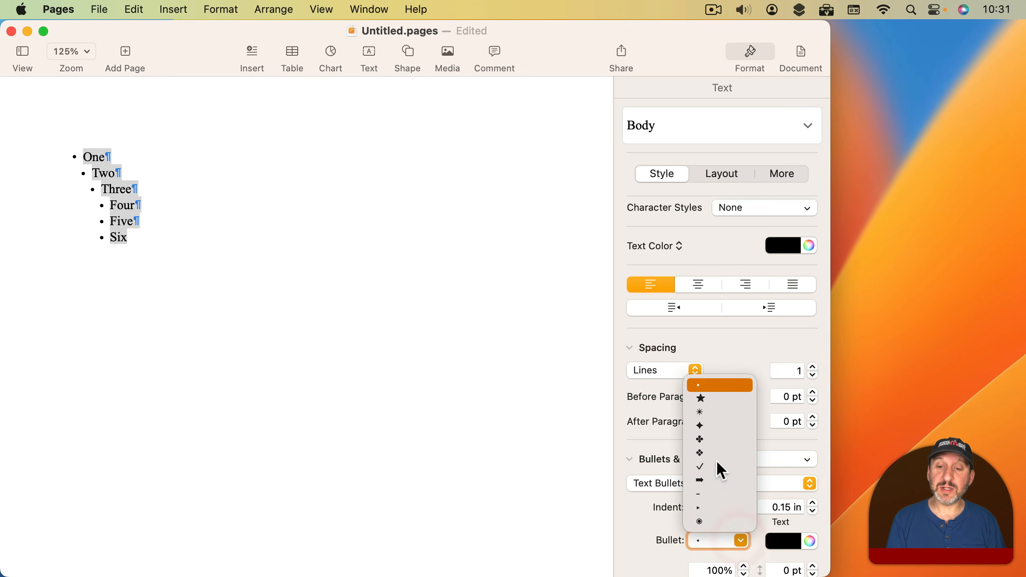
click(701, 424)
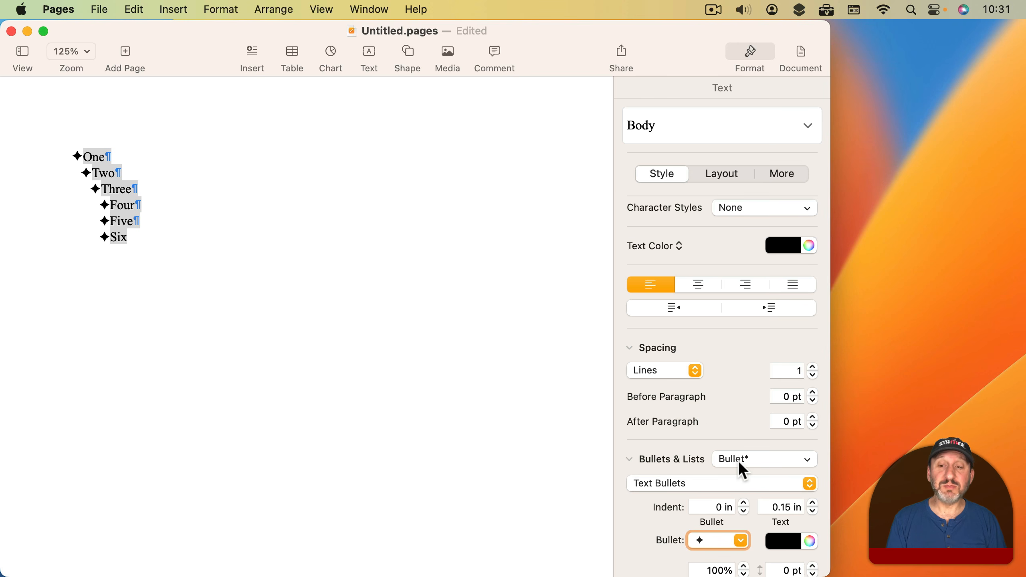
Save the customized bullet formatting as a new list style named "My Bullet"
click(807, 461)
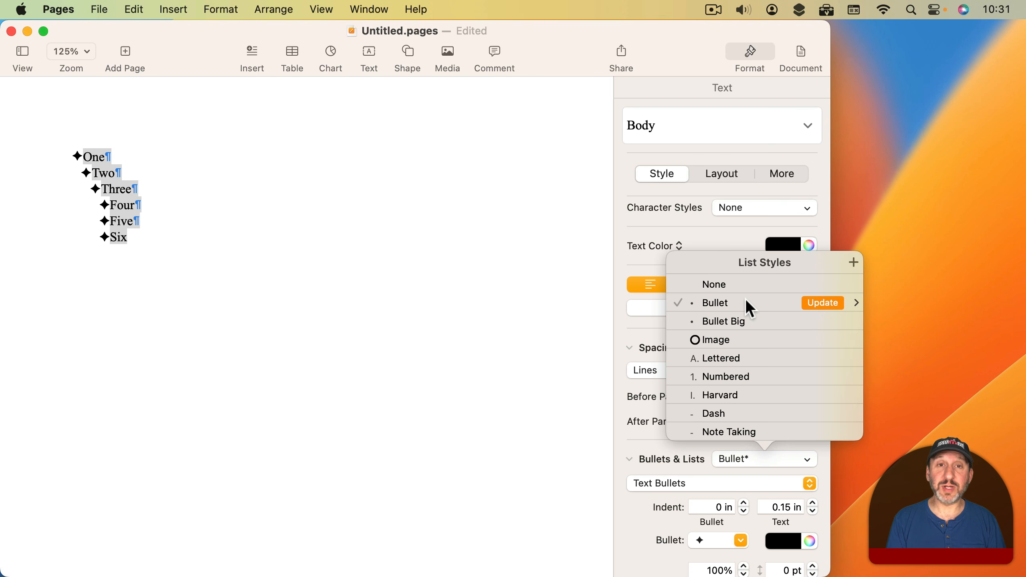
click(852, 263)
text(M)
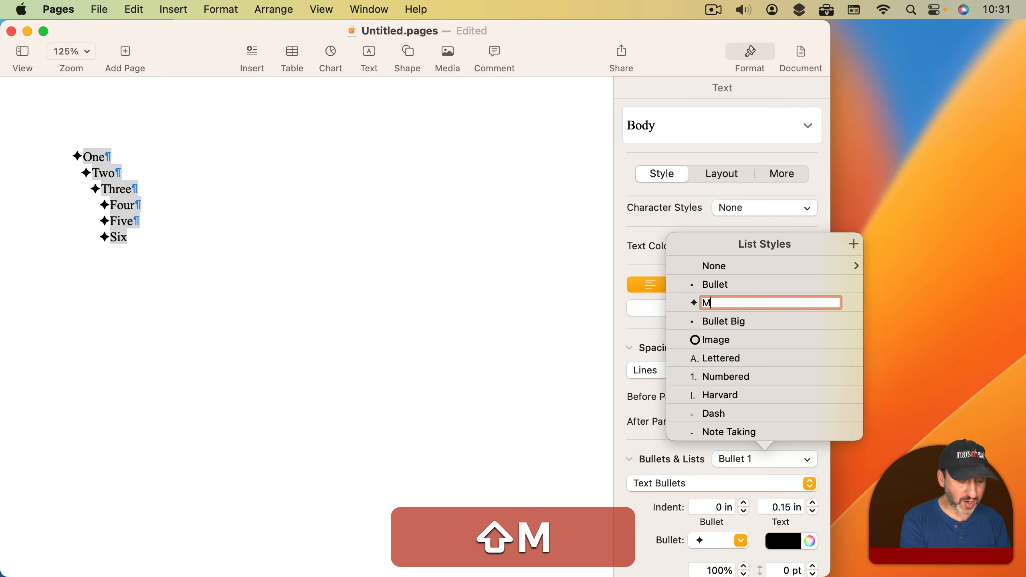
text(y Bullet)
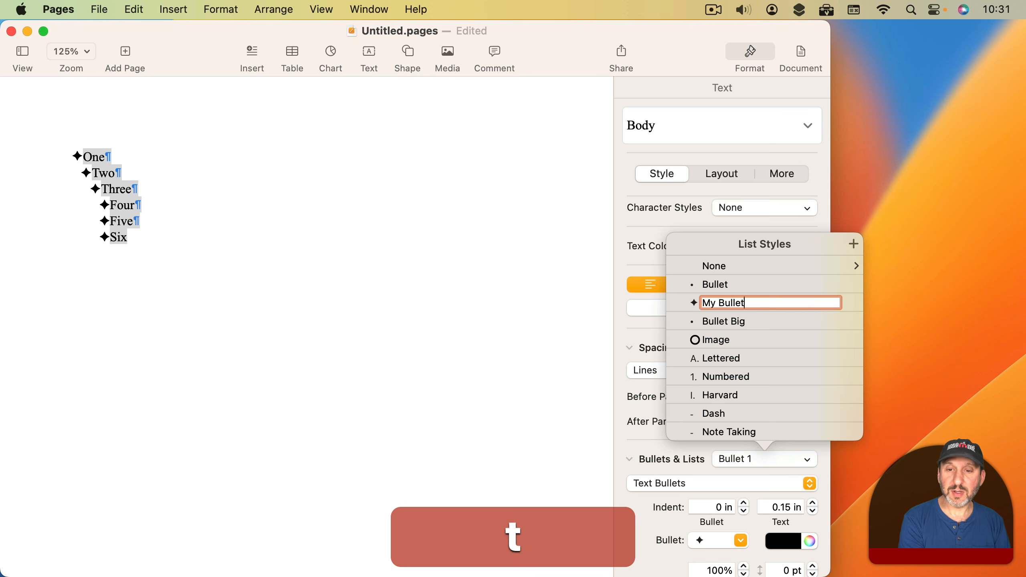
key(Return)
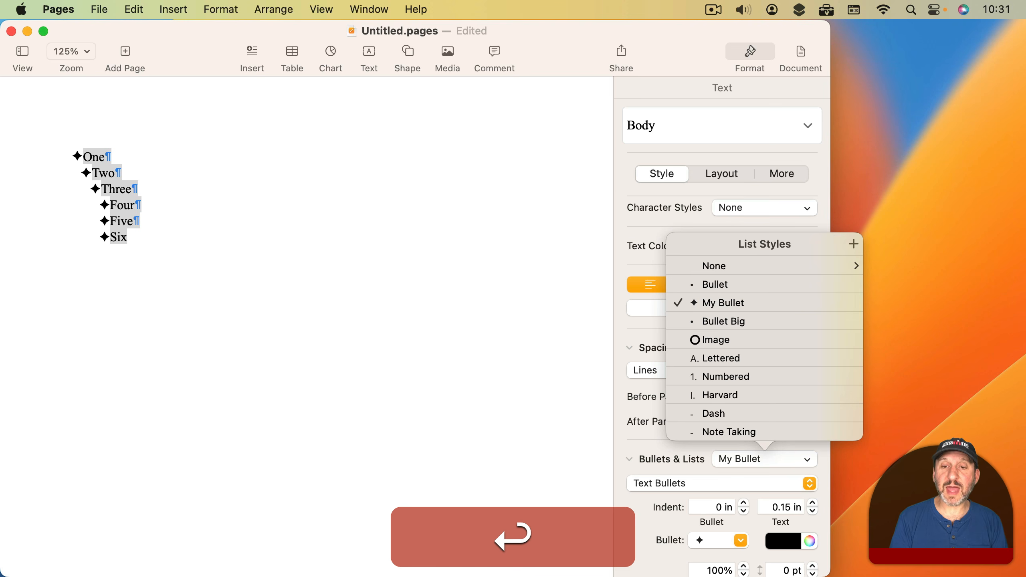
Start a second list a few lines below the first with the item "One" and apply the My Bullet list style
click(156, 236)
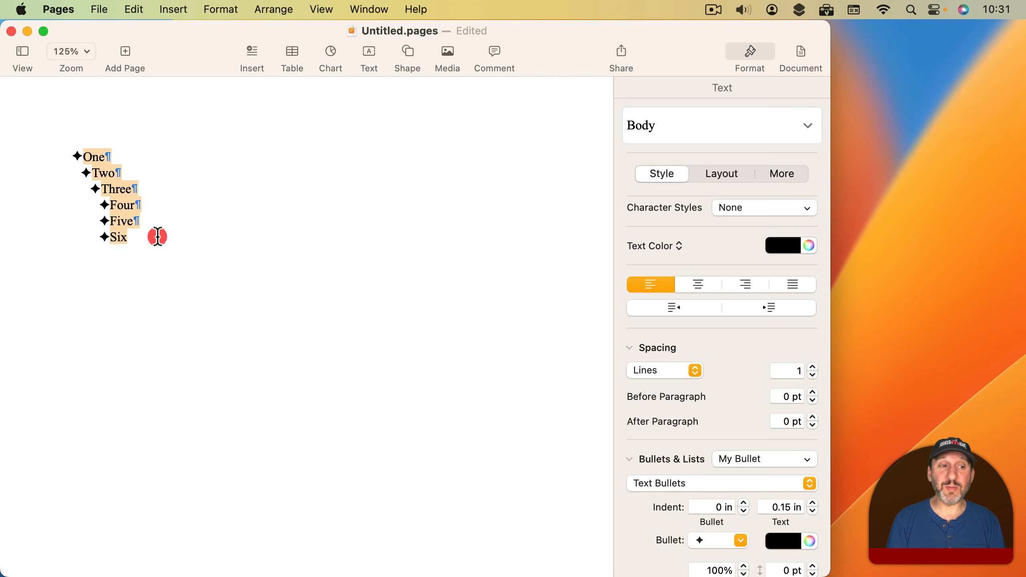
click(139, 236)
key(Return)
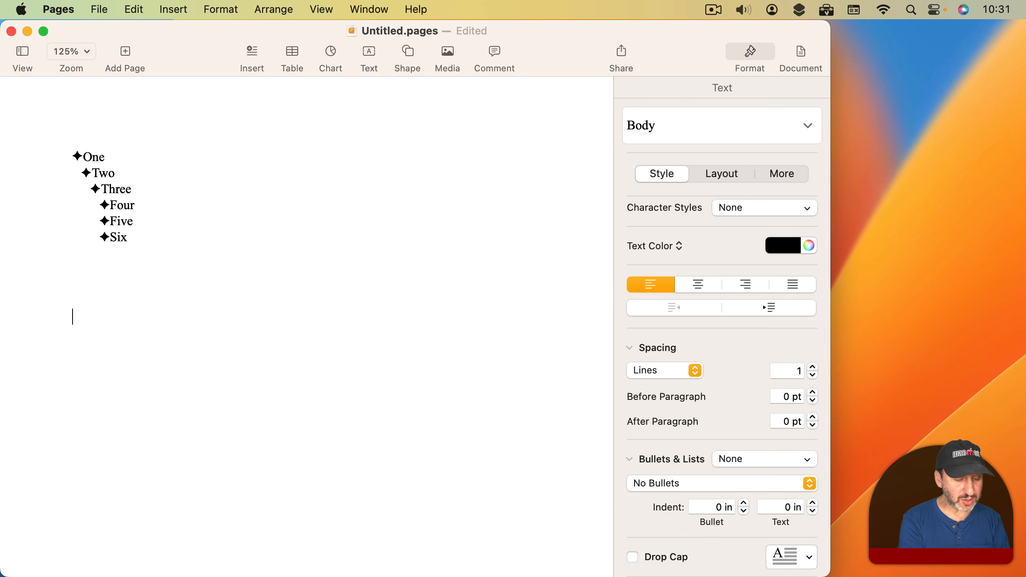
text(One)
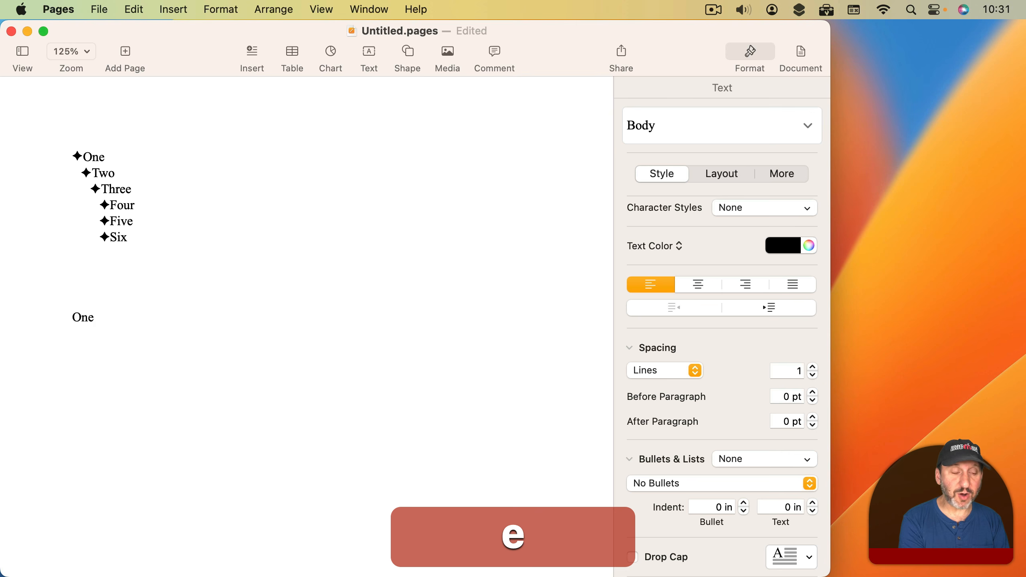
click(753, 460)
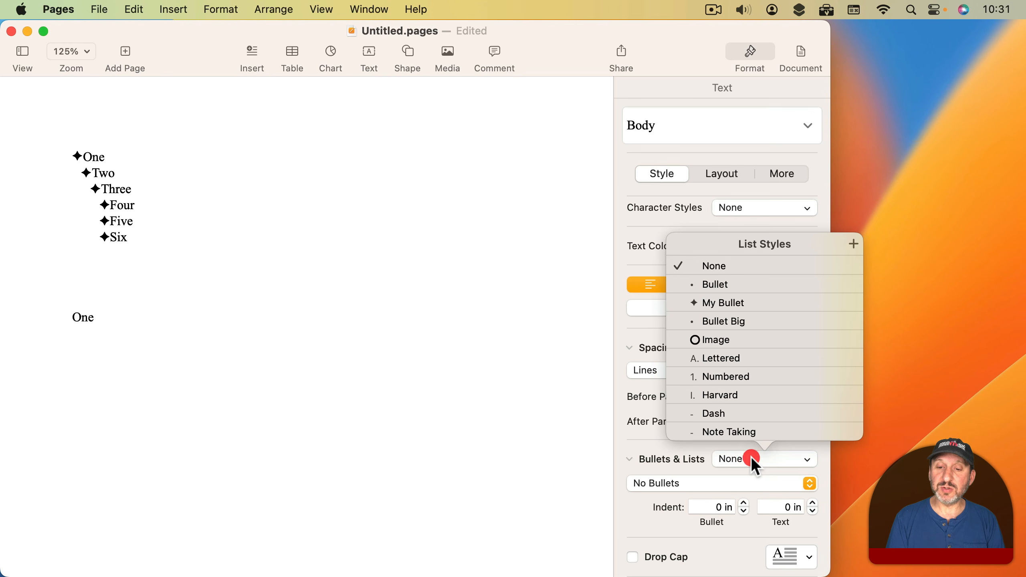
click(723, 303)
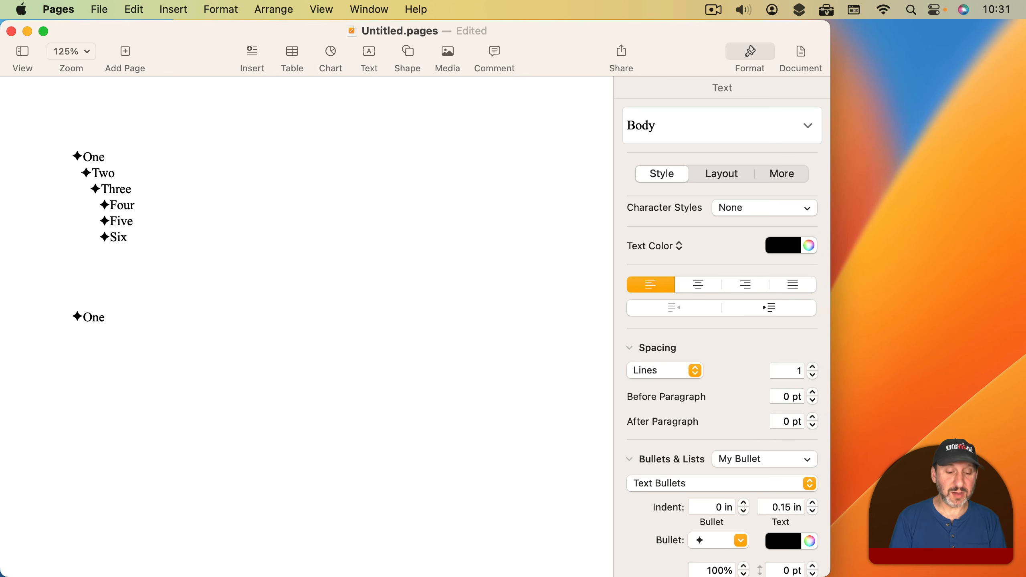
Add "Two" and "Three" to the second list, each indented one level deeper than the item above
key(Return)
key(Tab)
key(shift+Tab)
text(Two)
key(Return)
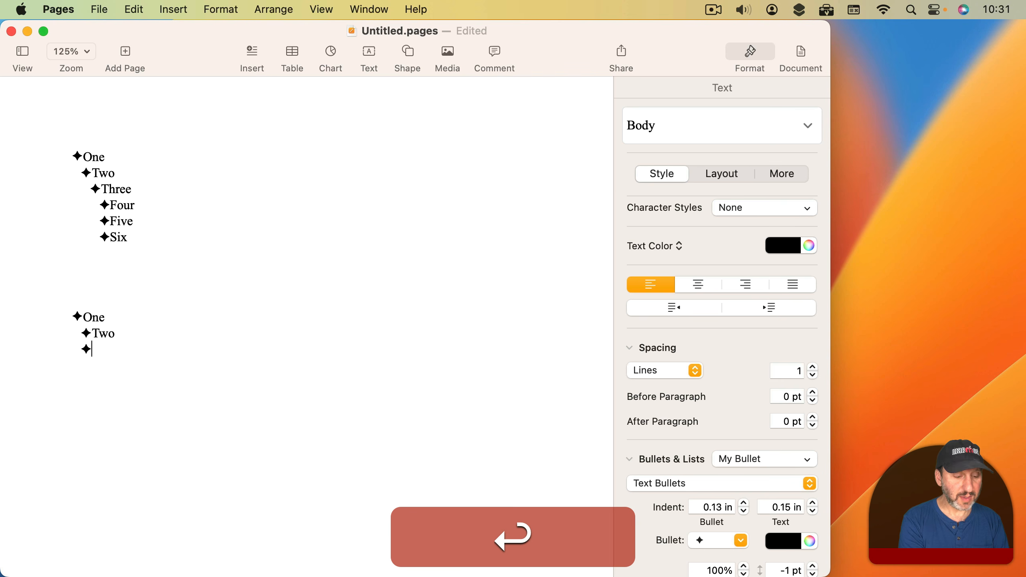
key(Tab)
text(Three)
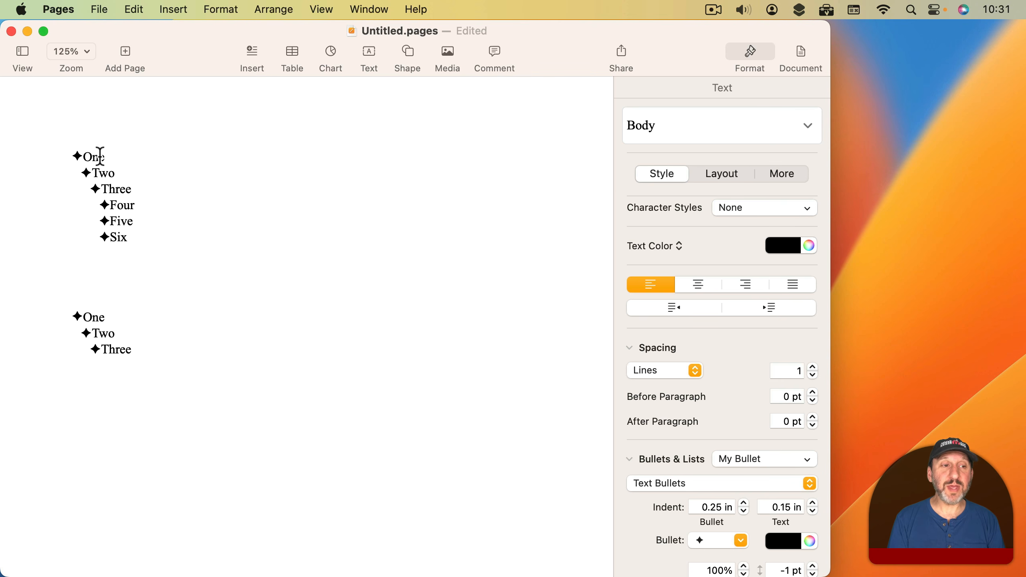
Change the bullet character of all six items in the first list to the right-pointing arrow
drag(82, 157, 133, 246)
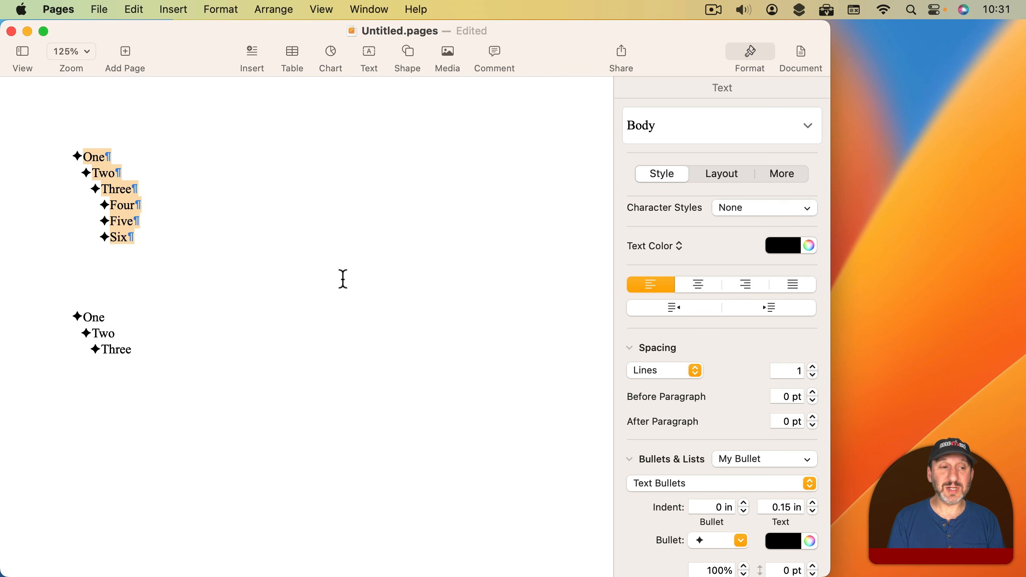
click(713, 541)
click(741, 538)
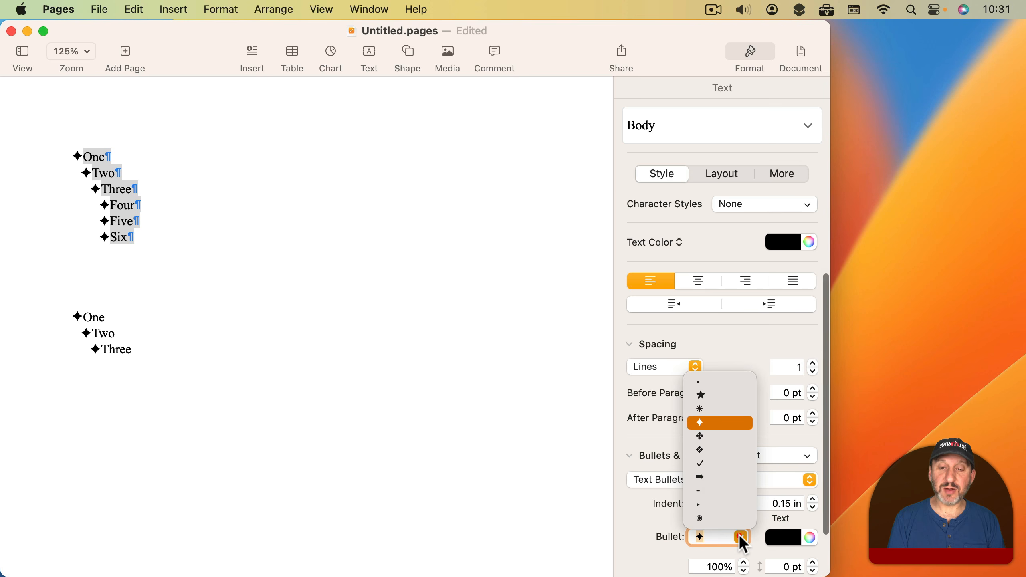
click(702, 474)
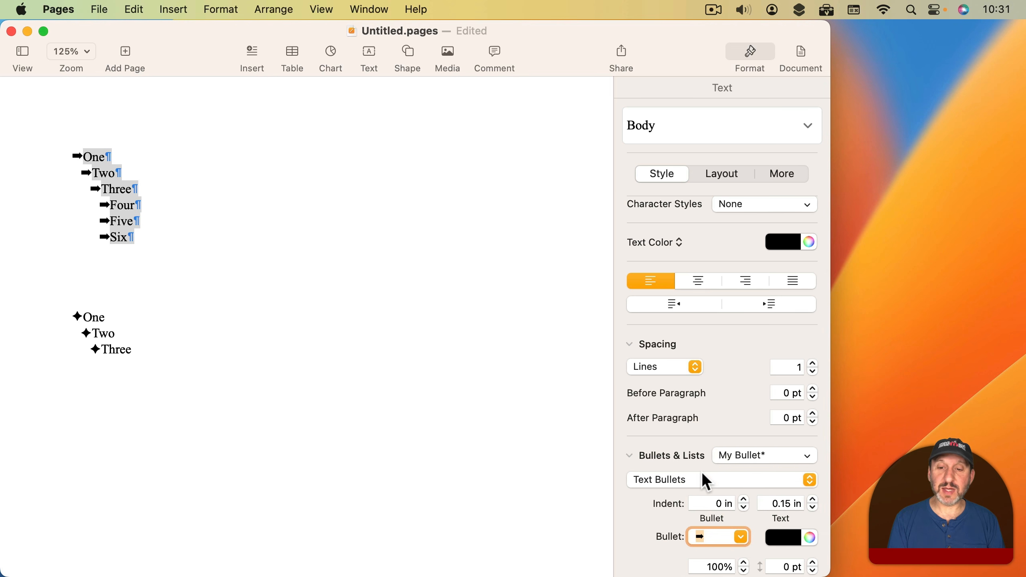
Update the My Bullet list style with the first list's modified bullet formatting
click(809, 454)
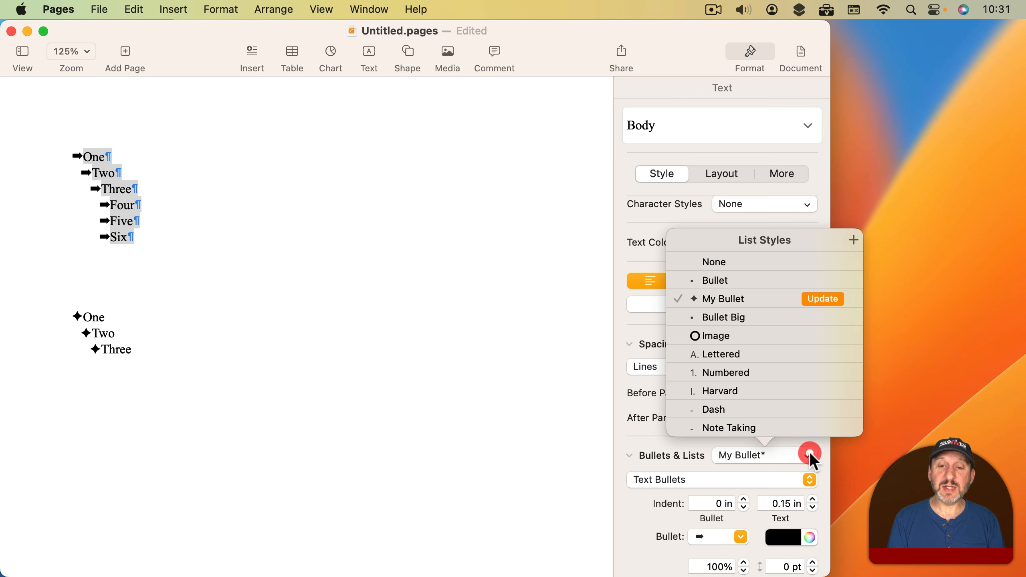
click(824, 300)
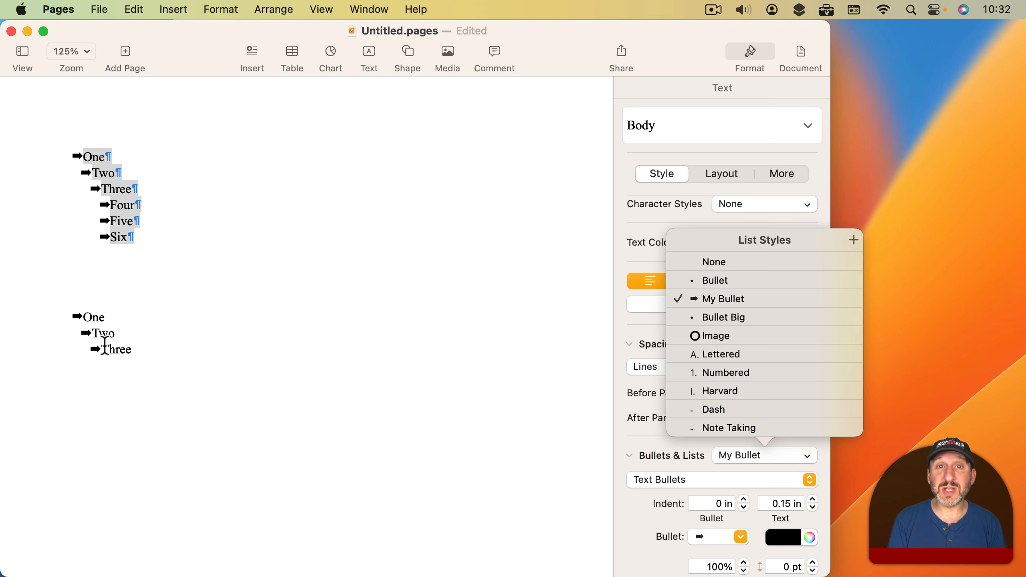
click(727, 439)
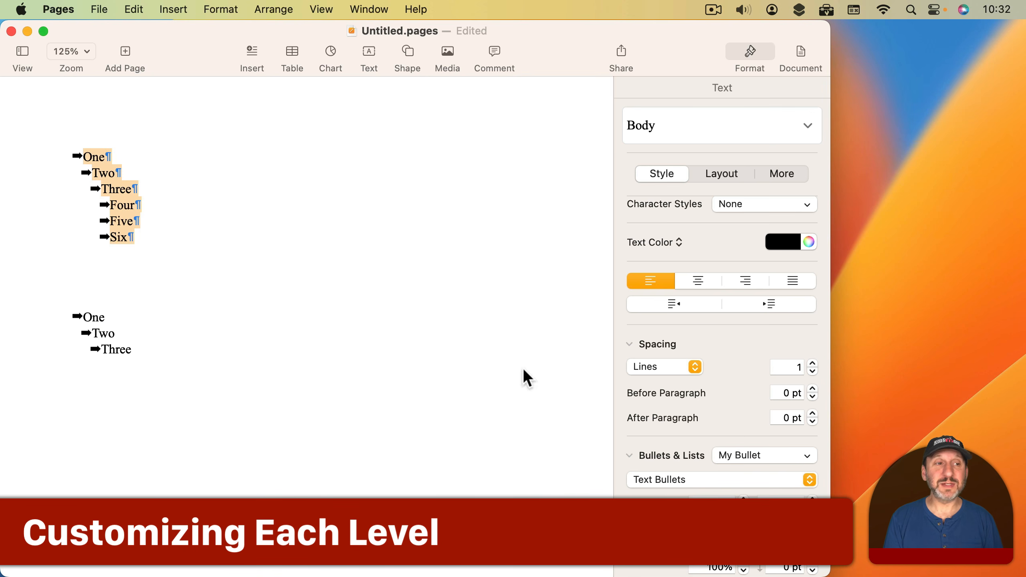
Change the bullet type of the first list's top-level item "One" to Numbers
click(104, 159)
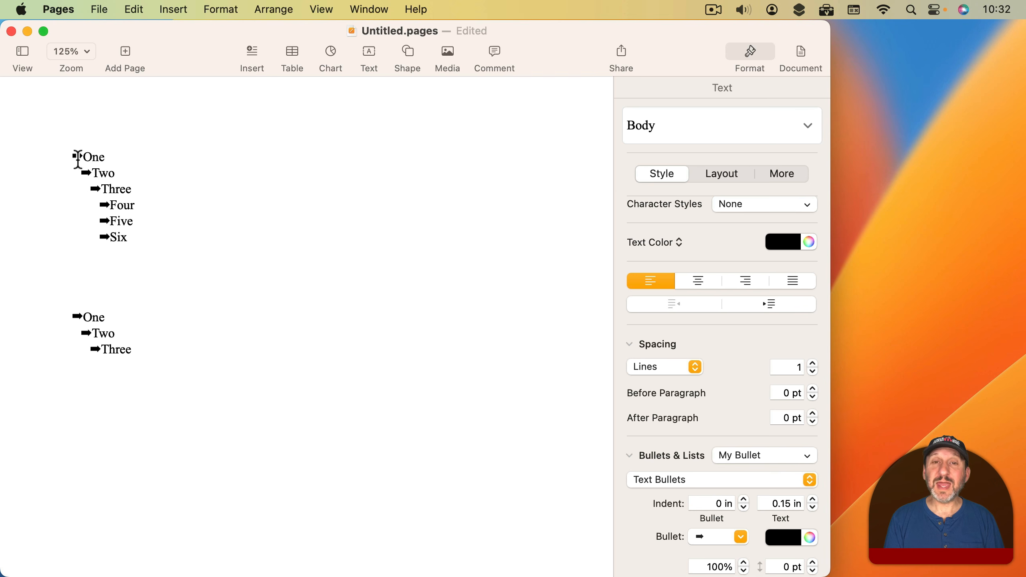
click(673, 481)
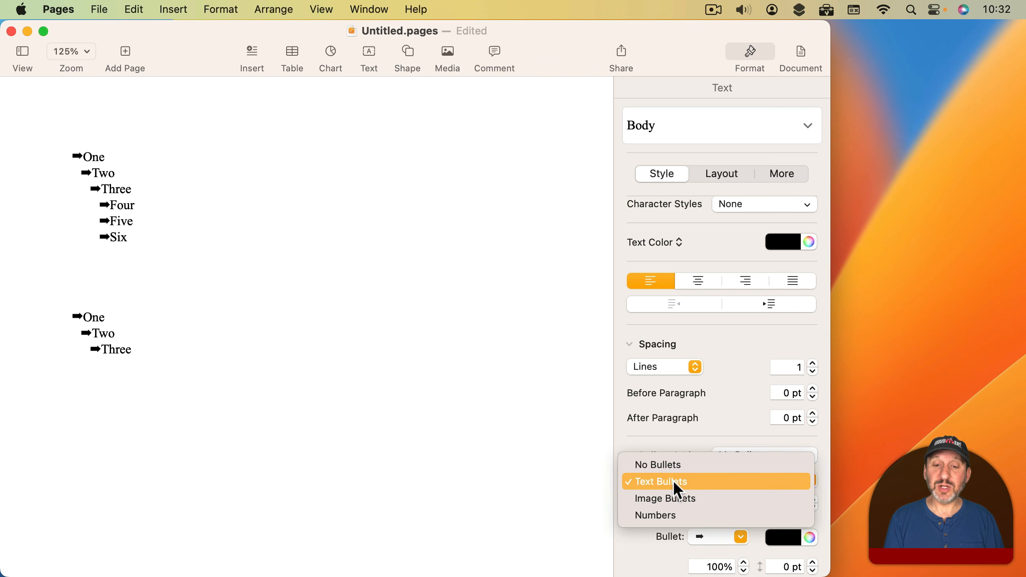
click(672, 514)
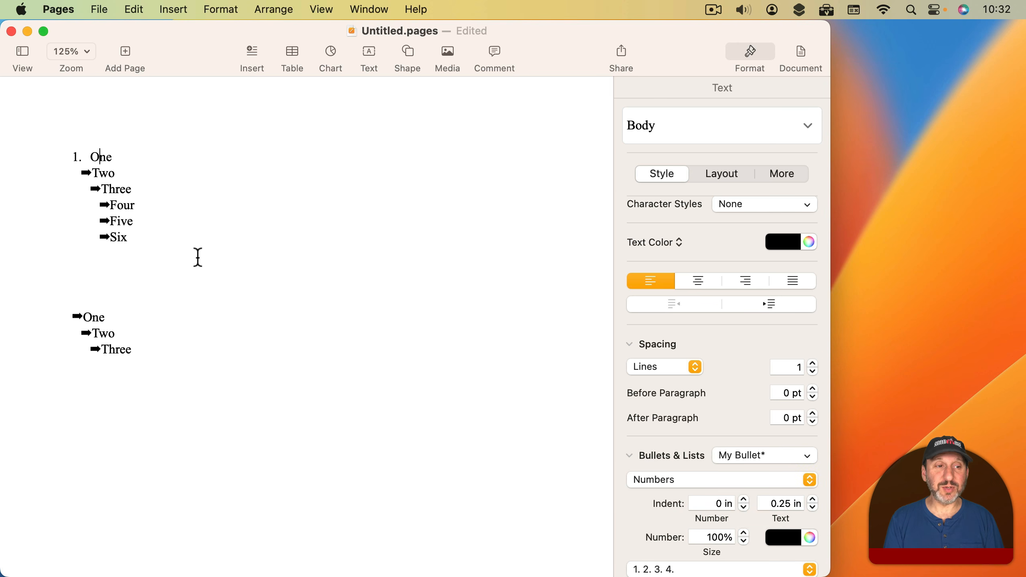
Update the My Bullet list style with the numbered formatting of the first list's top-level item
click(772, 456)
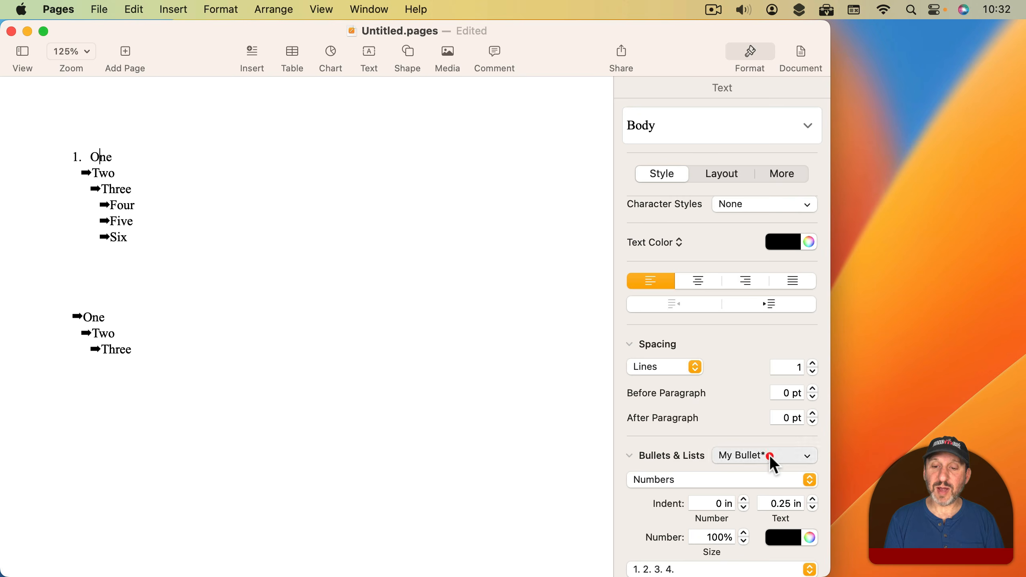
click(820, 300)
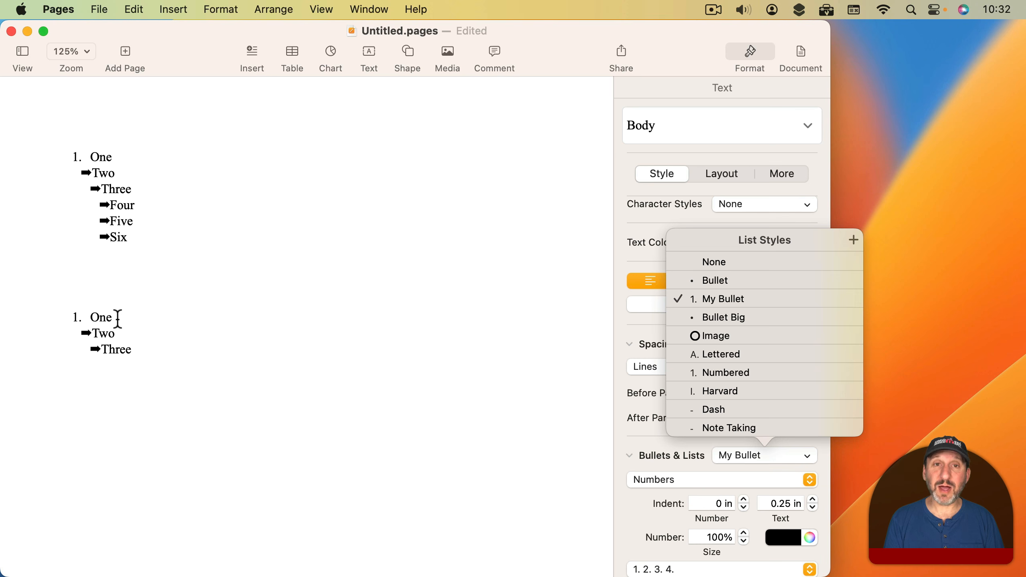
Set the first list's item "Two" to A. B. C. D. numbering without tiered numbers, and update the My Bullet list style to match
click(101, 174)
click(101, 175)
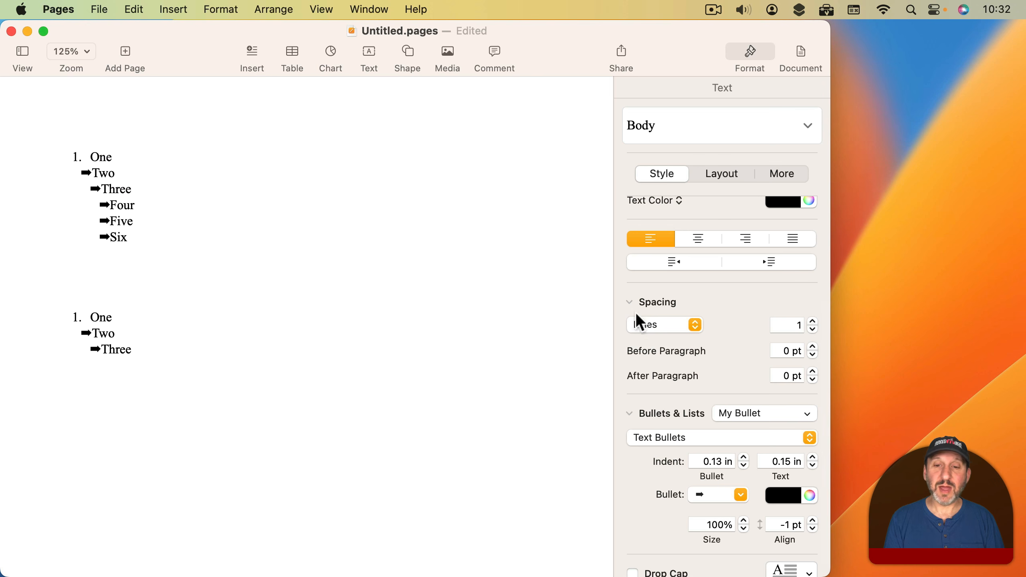
click(710, 441)
click(691, 474)
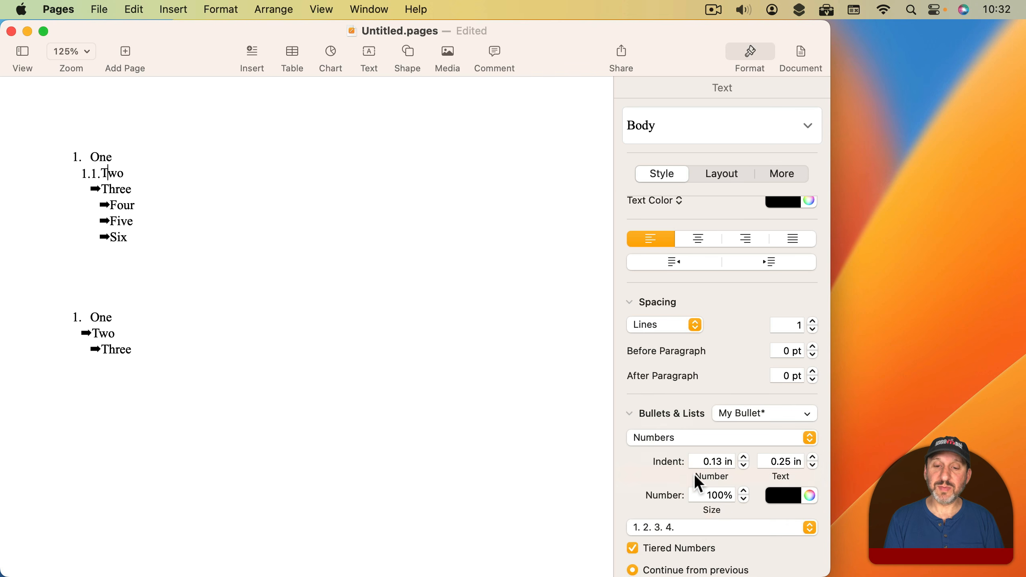
click(690, 524)
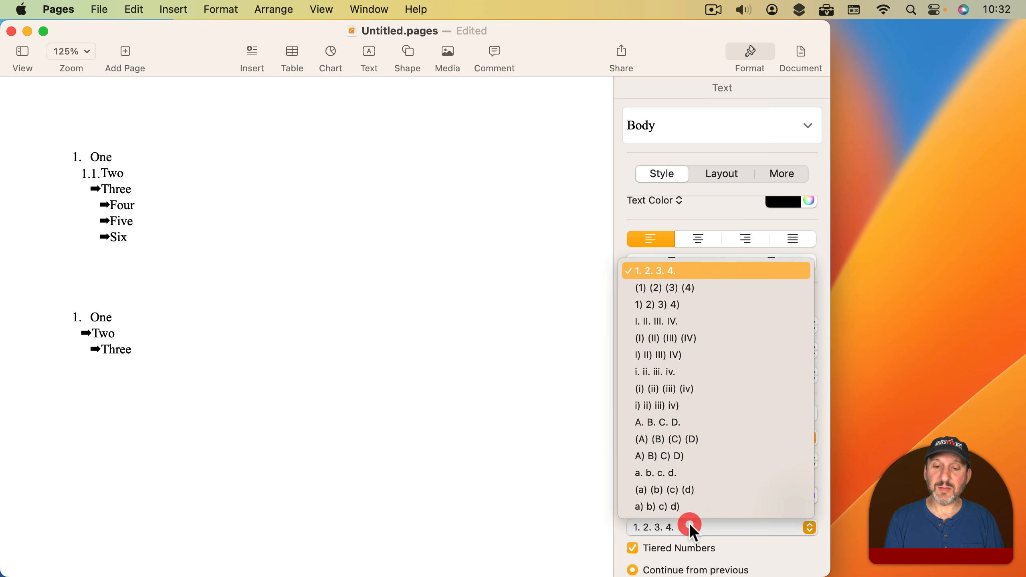
click(665, 421)
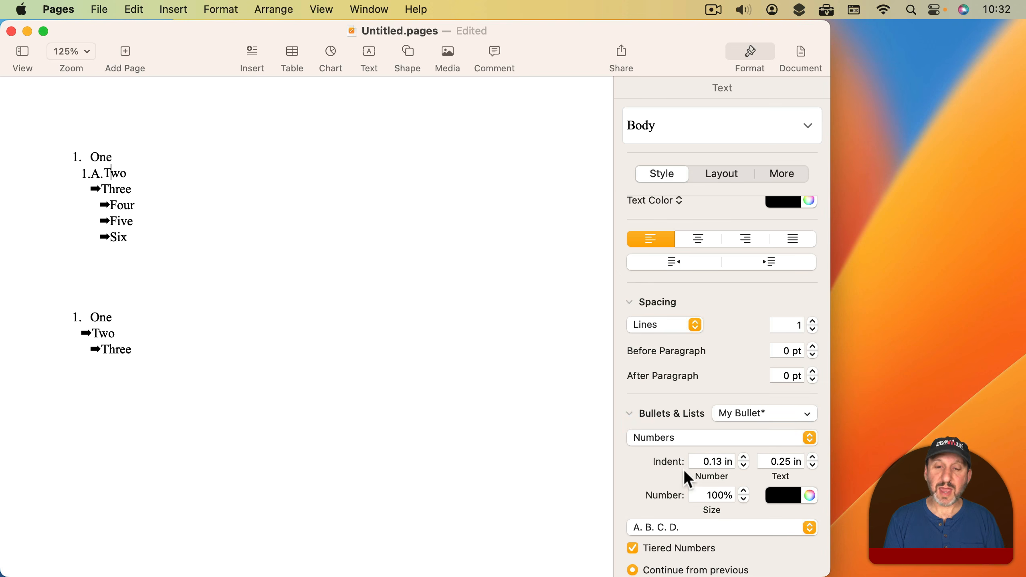
click(657, 549)
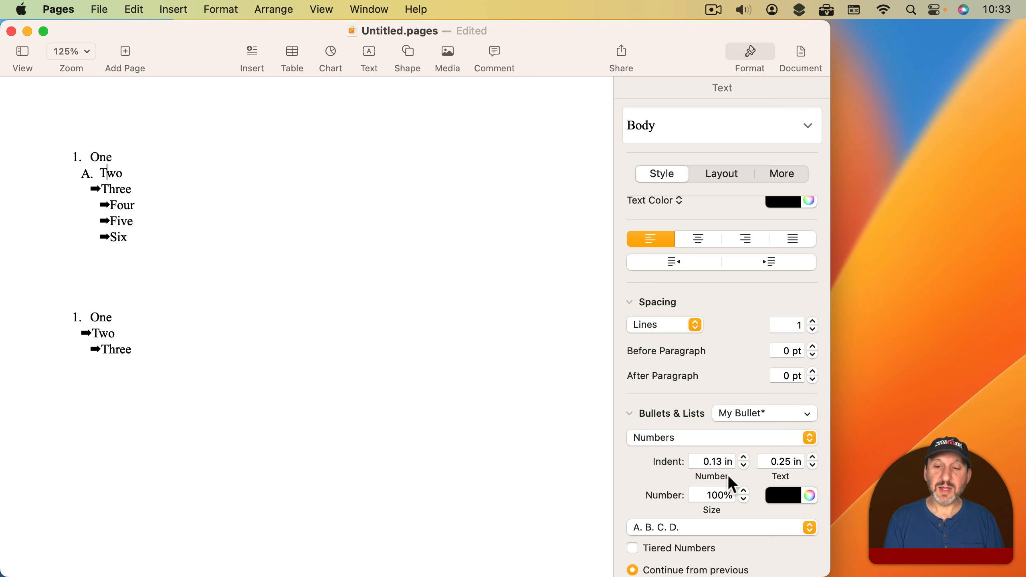
click(782, 413)
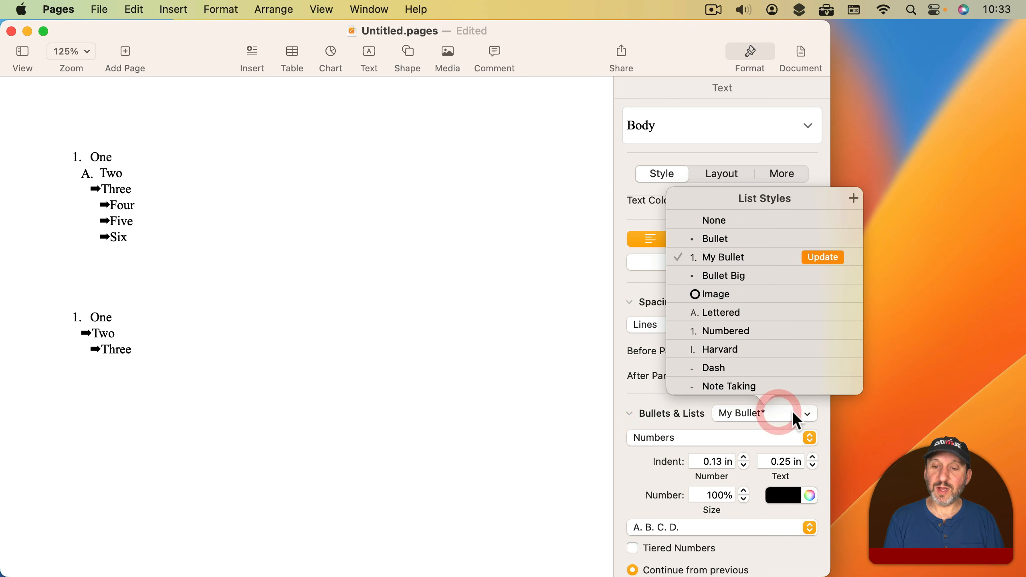
click(822, 259)
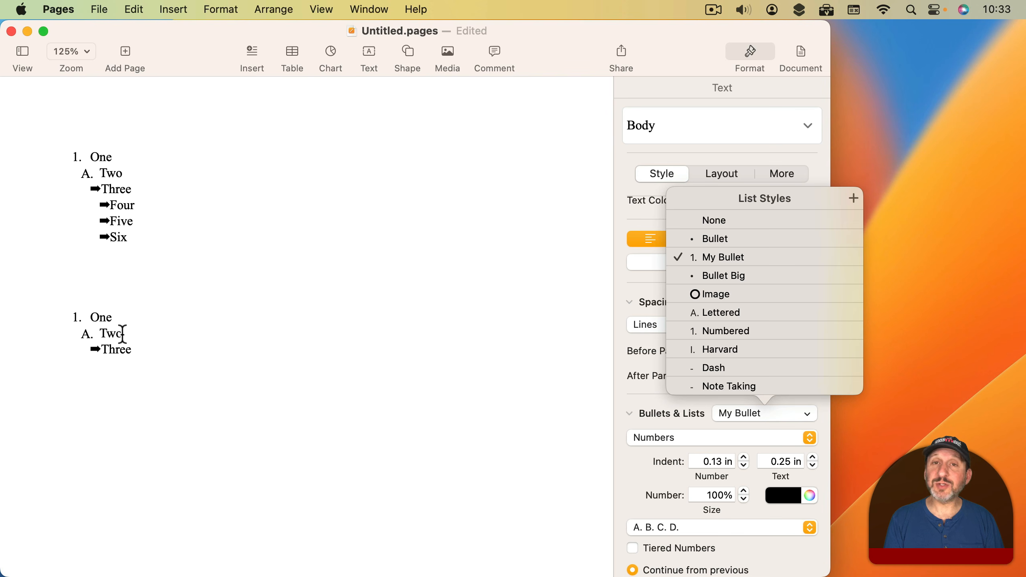
Set the first list's item "Three" to a. b. c. d. numbering and update the My Bullet list style to match
click(121, 193)
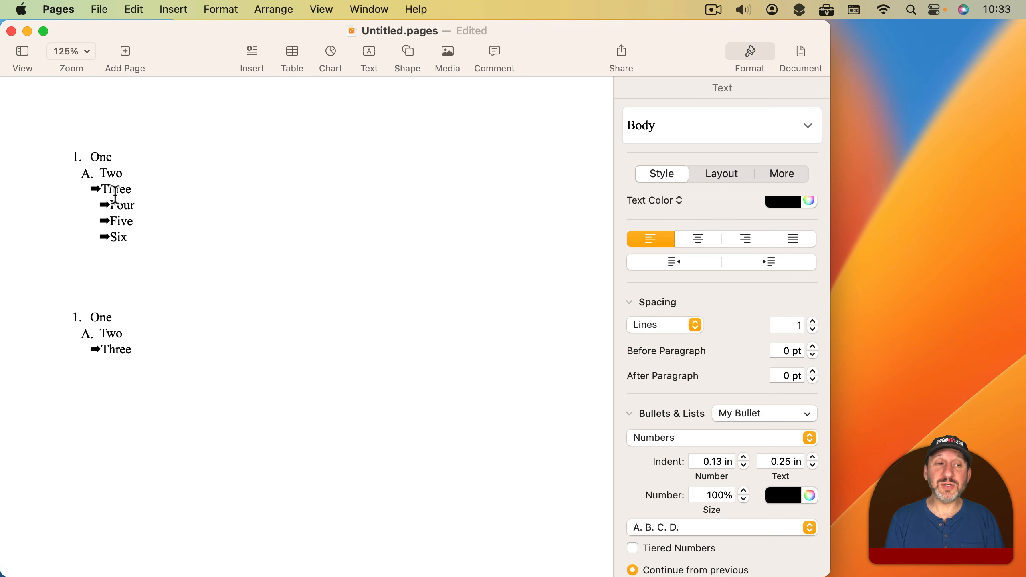
click(117, 190)
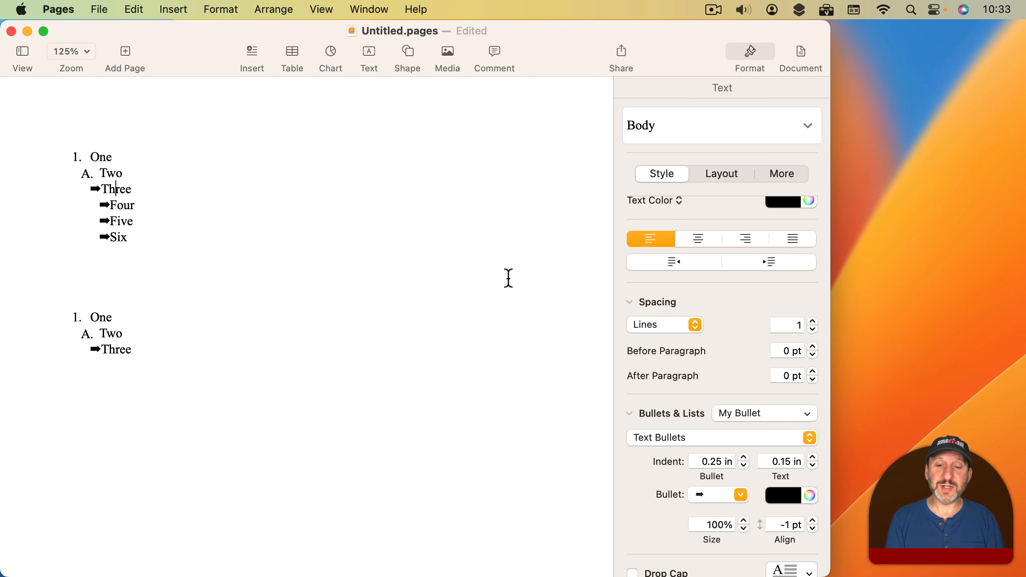
click(719, 438)
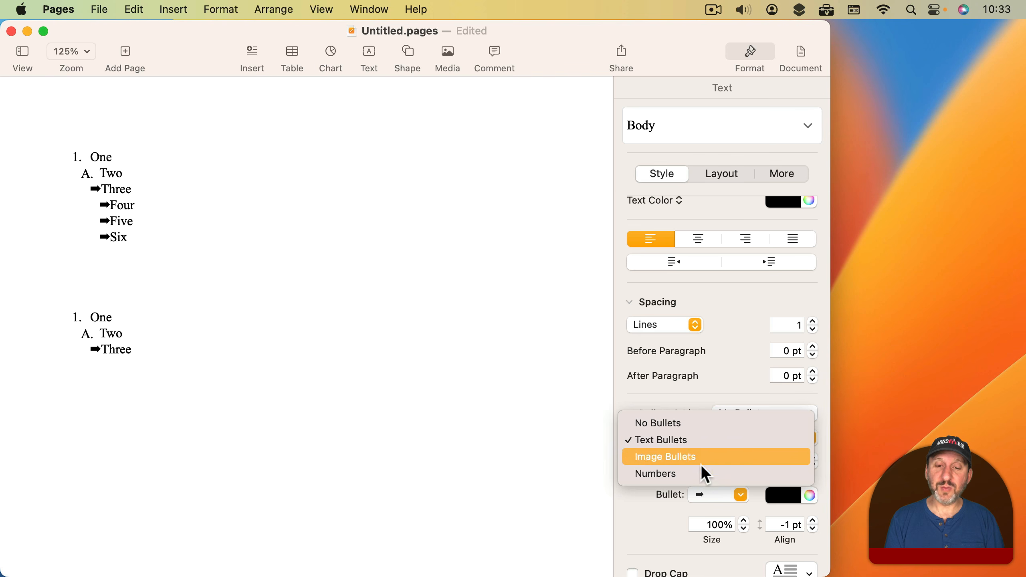
click(695, 476)
click(683, 533)
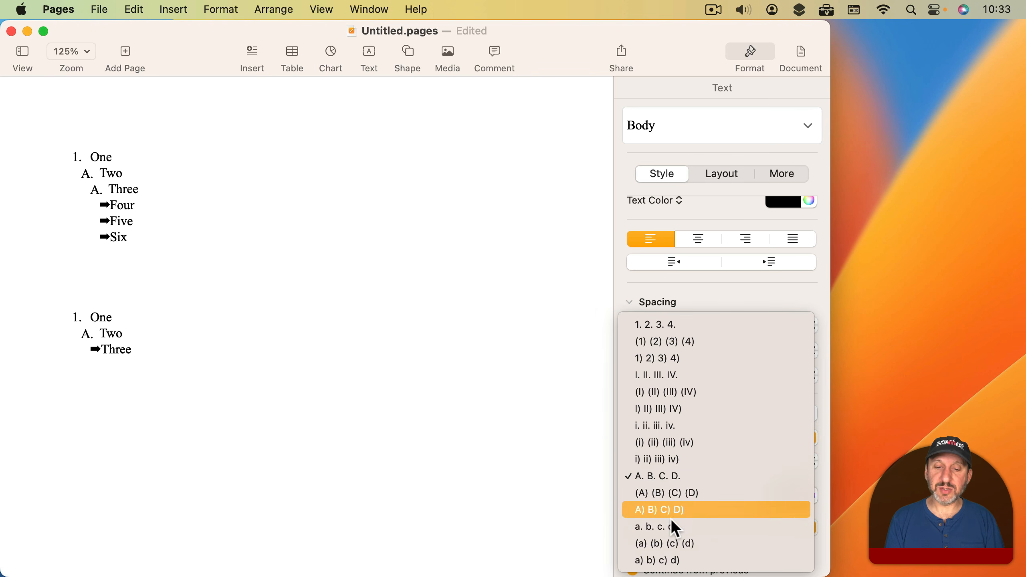
click(672, 524)
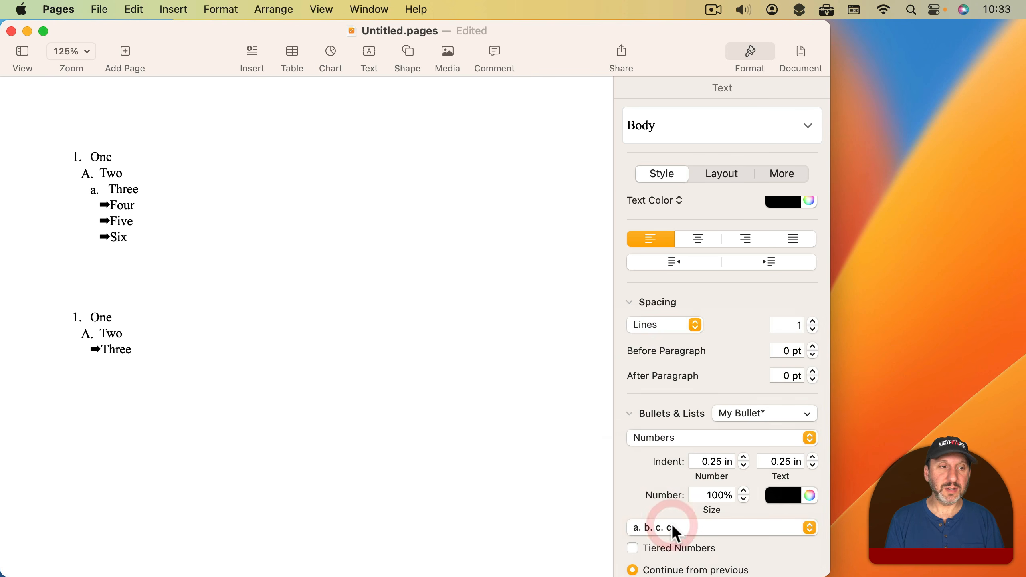
click(791, 413)
click(817, 253)
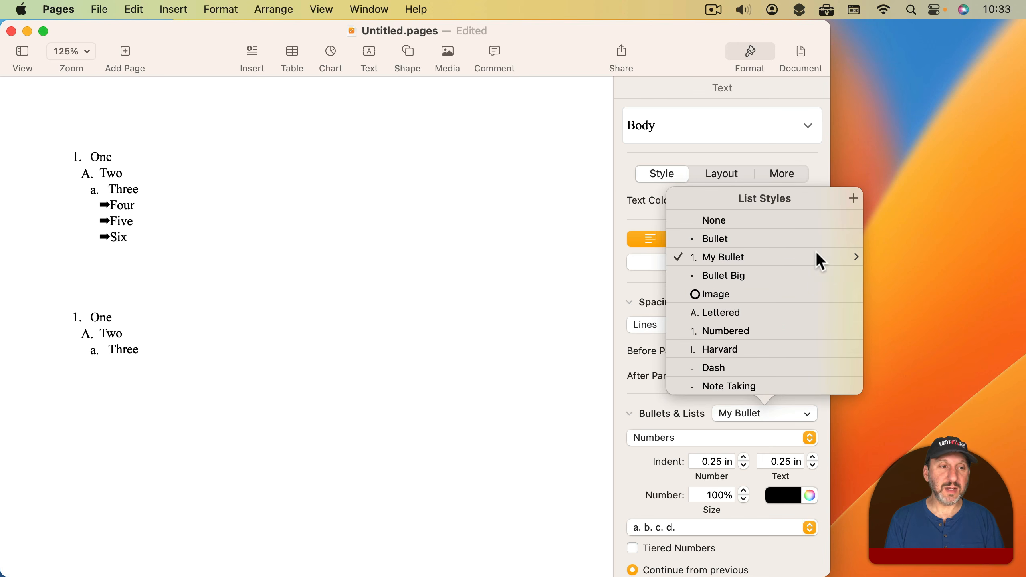
Set the first list's item "Four" to No Bullets and update the My Bullet list style to match
click(121, 205)
click(126, 205)
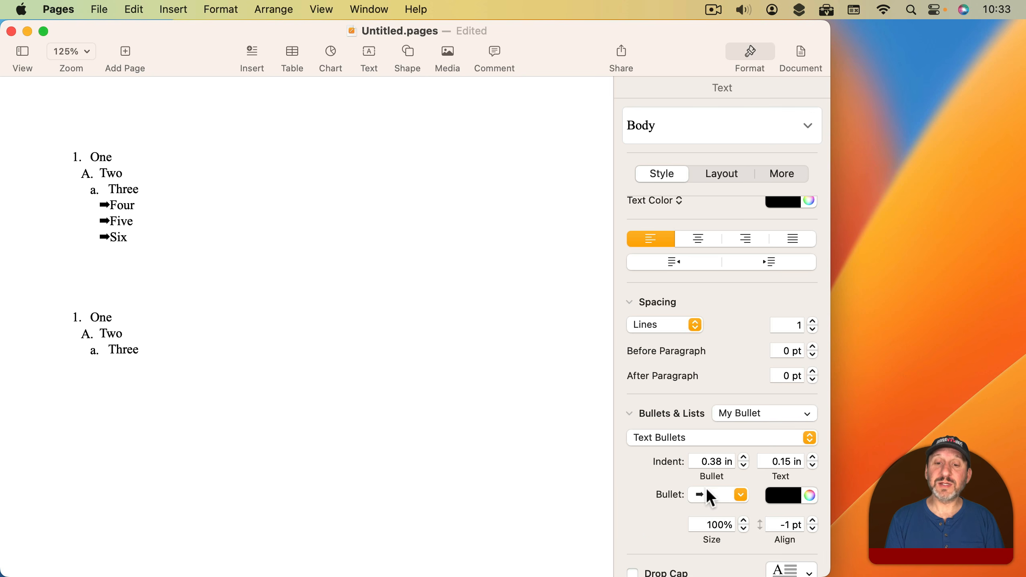
click(680, 438)
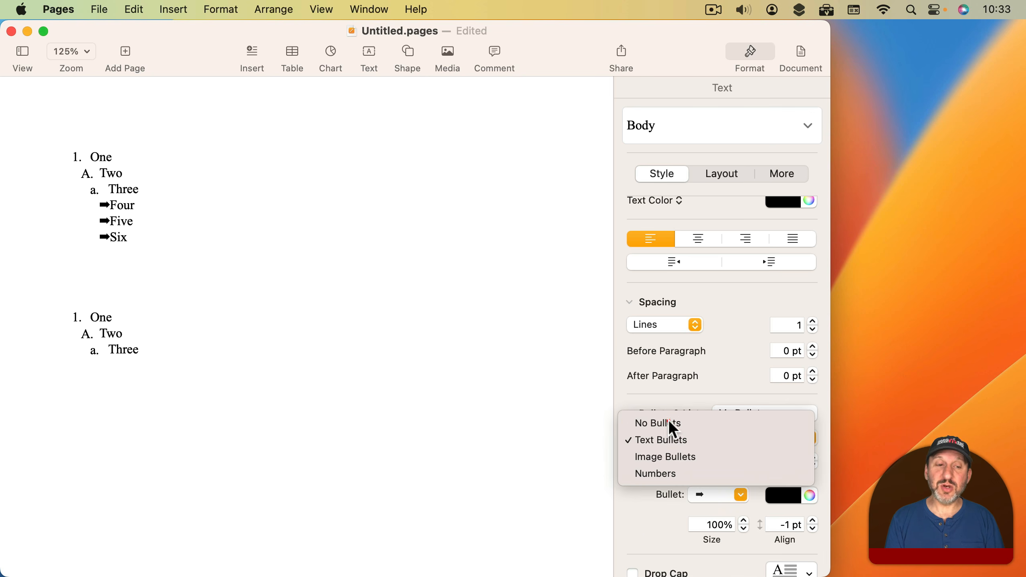
click(669, 421)
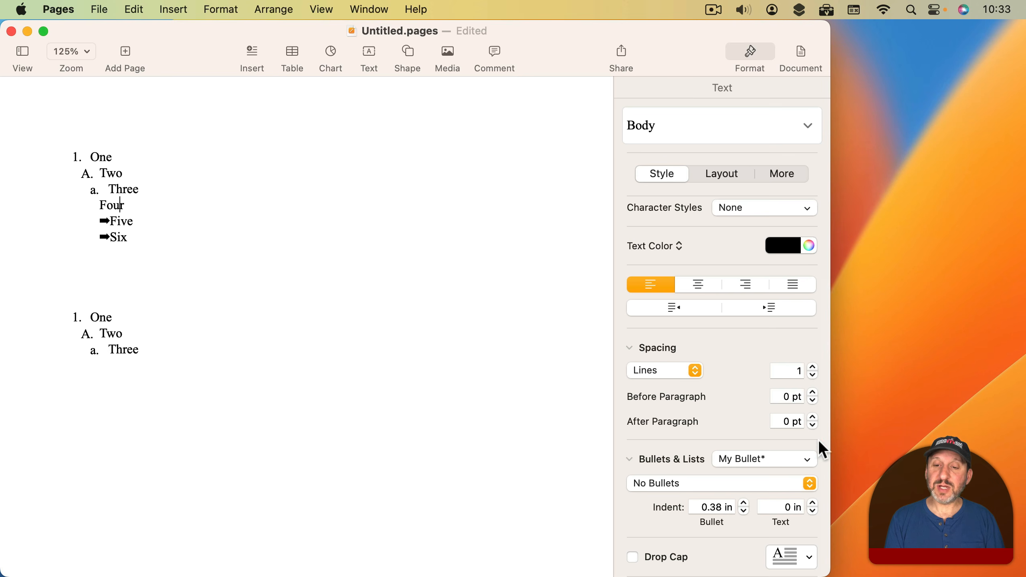
click(794, 460)
click(820, 301)
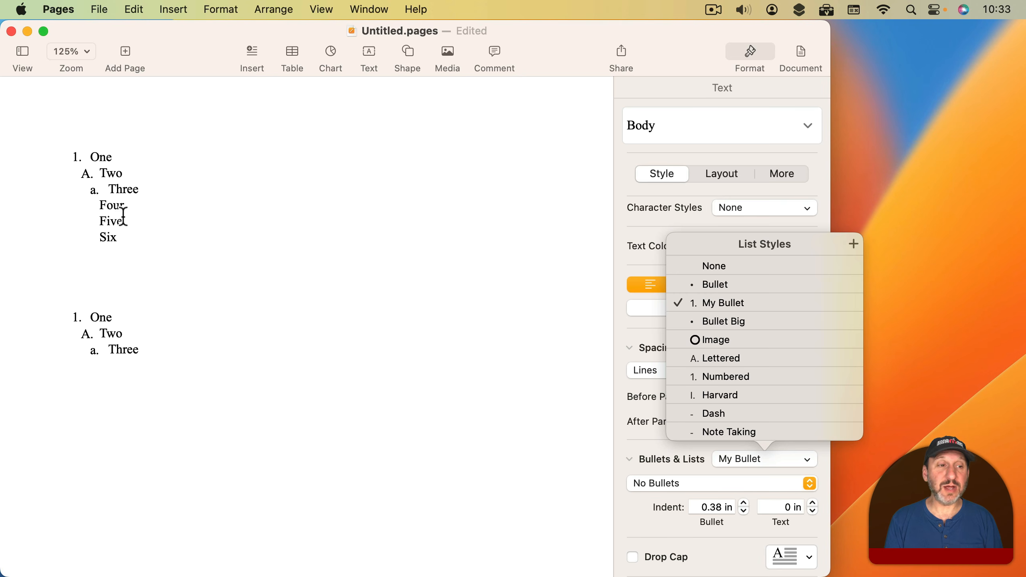
click(102, 188)
click(106, 206)
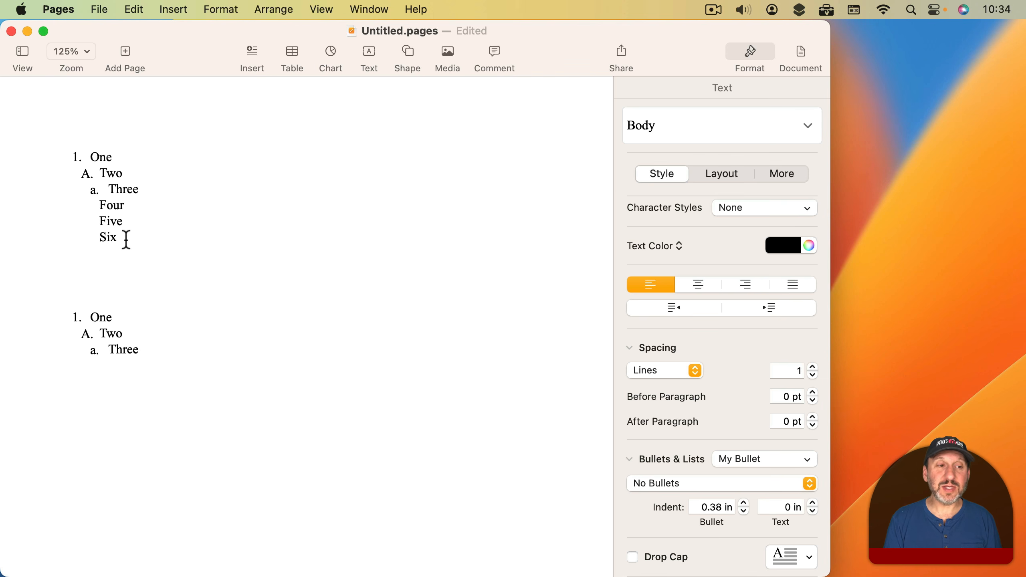
drag(137, 243, 64, 158)
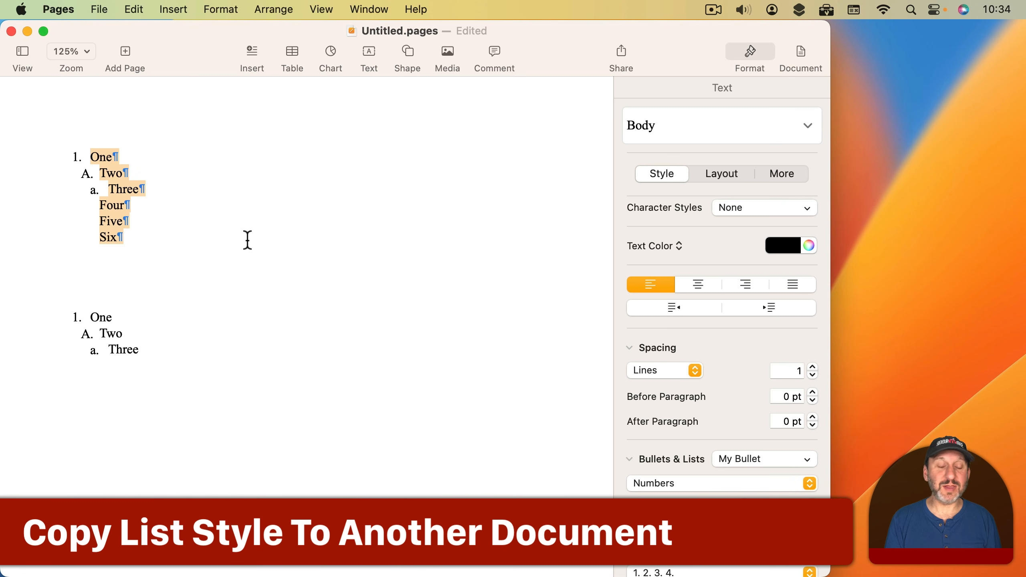
click(112, 187)
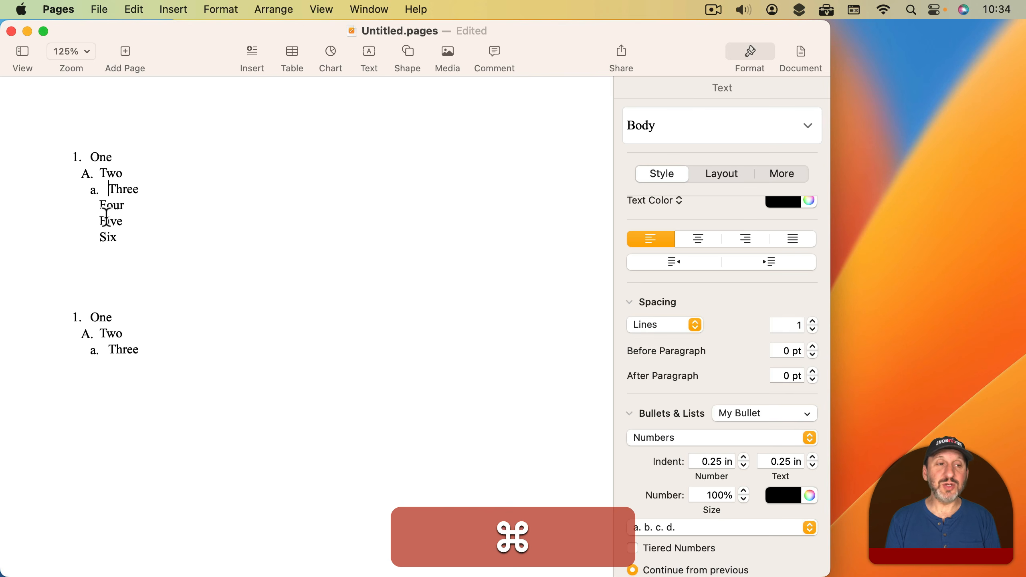
Create a new blank document and check which list styles it offers
key(cmd+n)
key(Return)
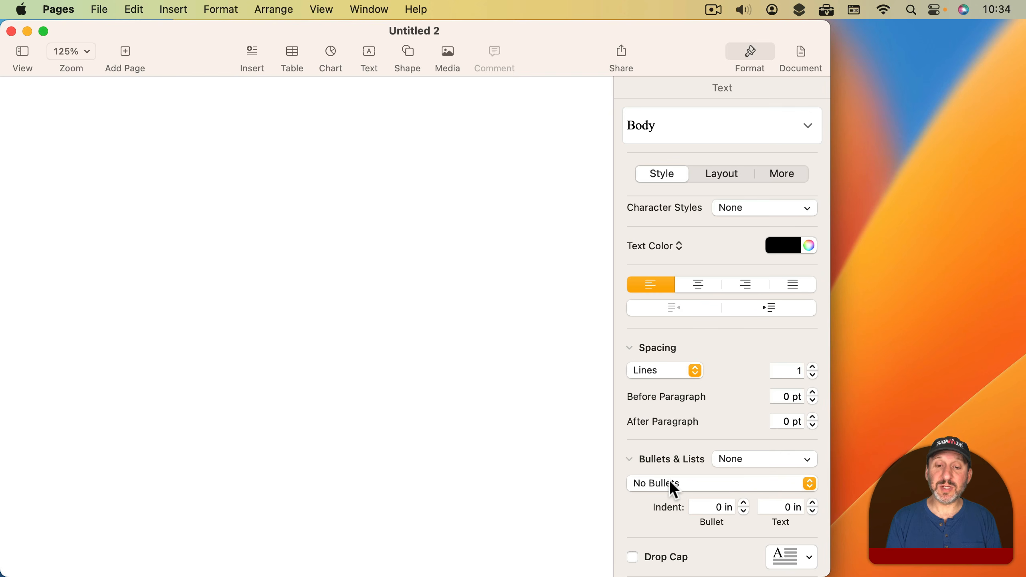
click(725, 460)
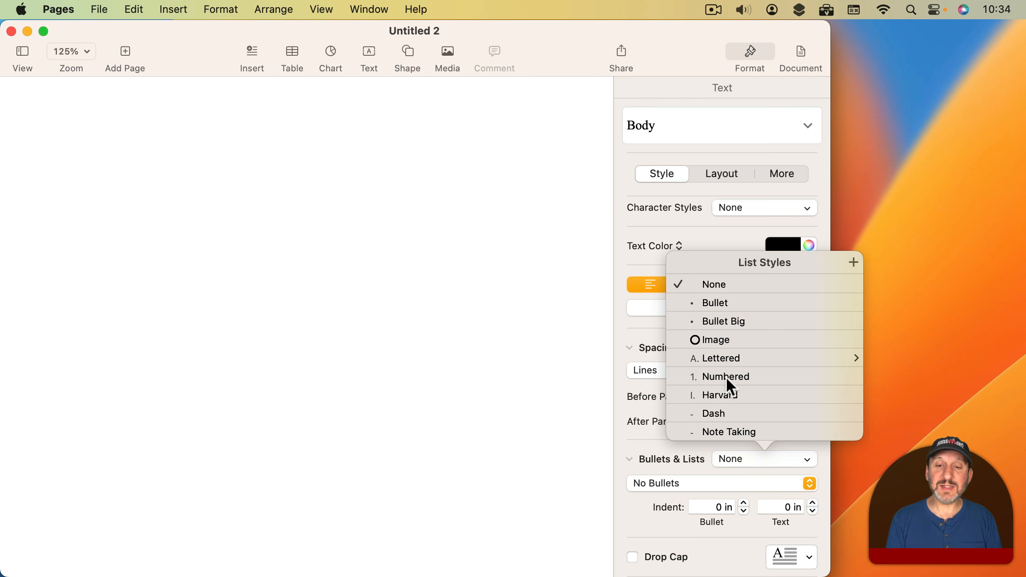
click(531, 280)
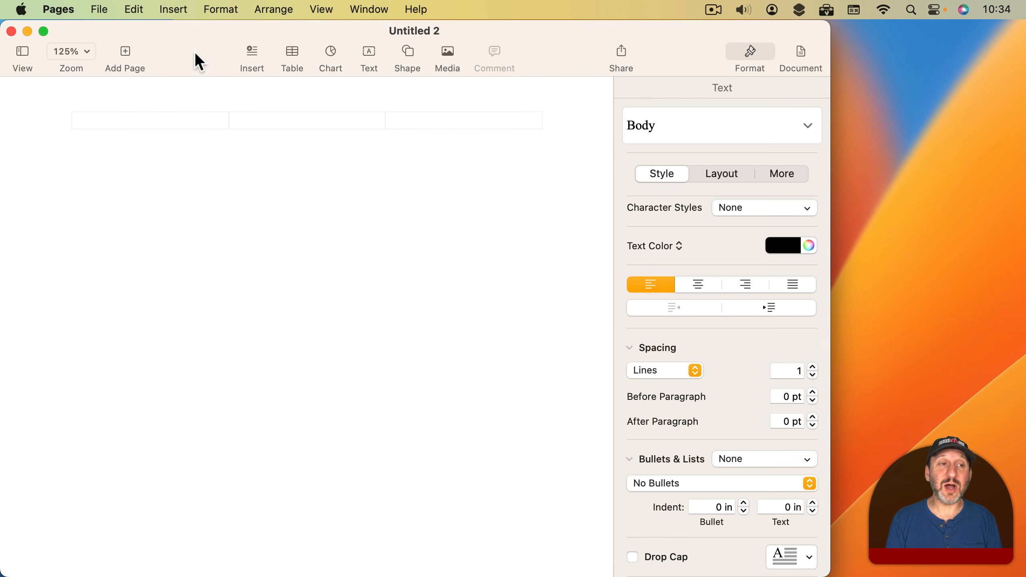
Copy the six-item first list from Untitled.pages and paste it into the new blank document
drag(195, 53, 286, 40)
click(56, 173)
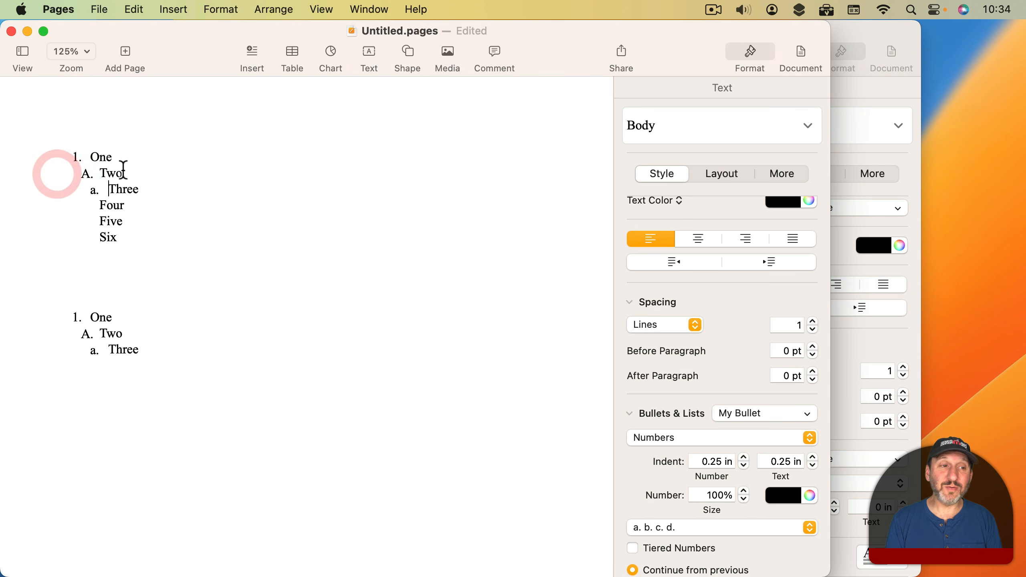
drag(156, 234, 80, 162)
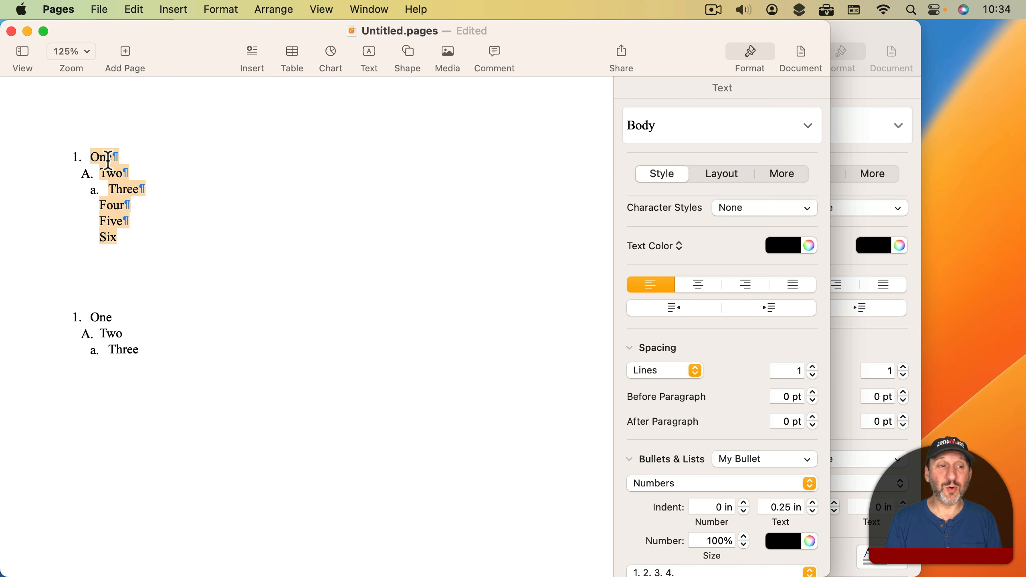
key(super+c)
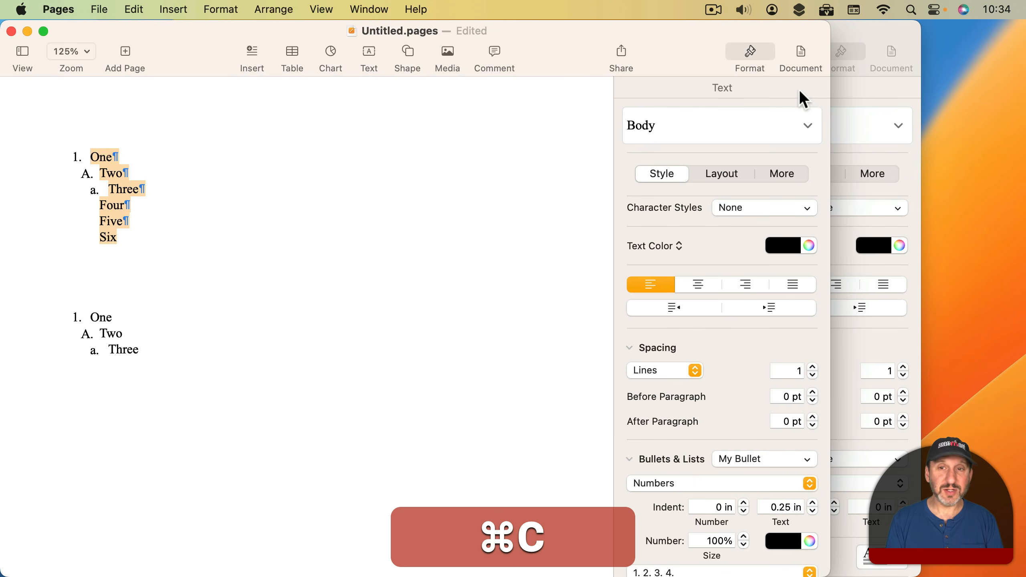
drag(842, 41, 757, 39)
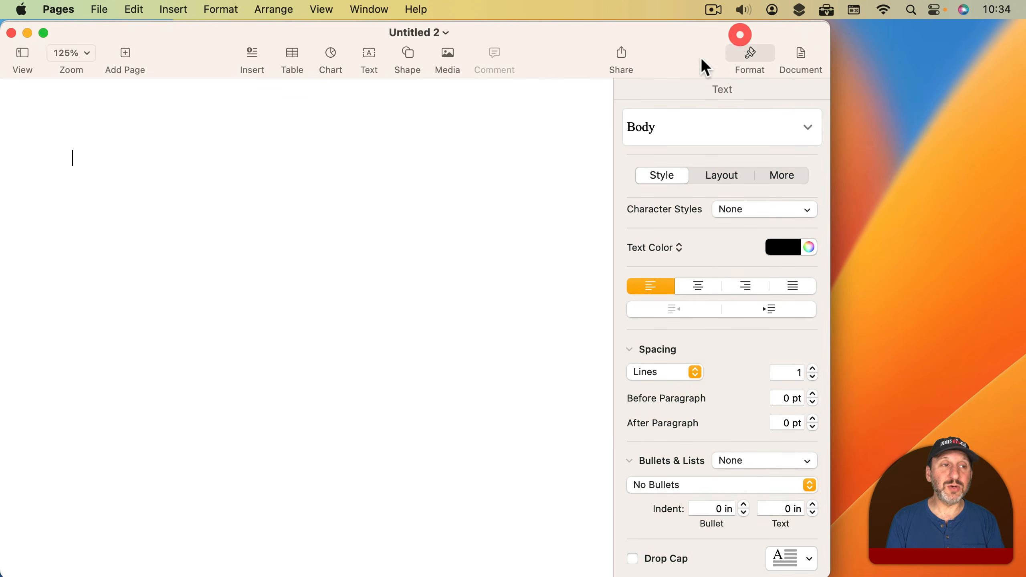
key(super+v)
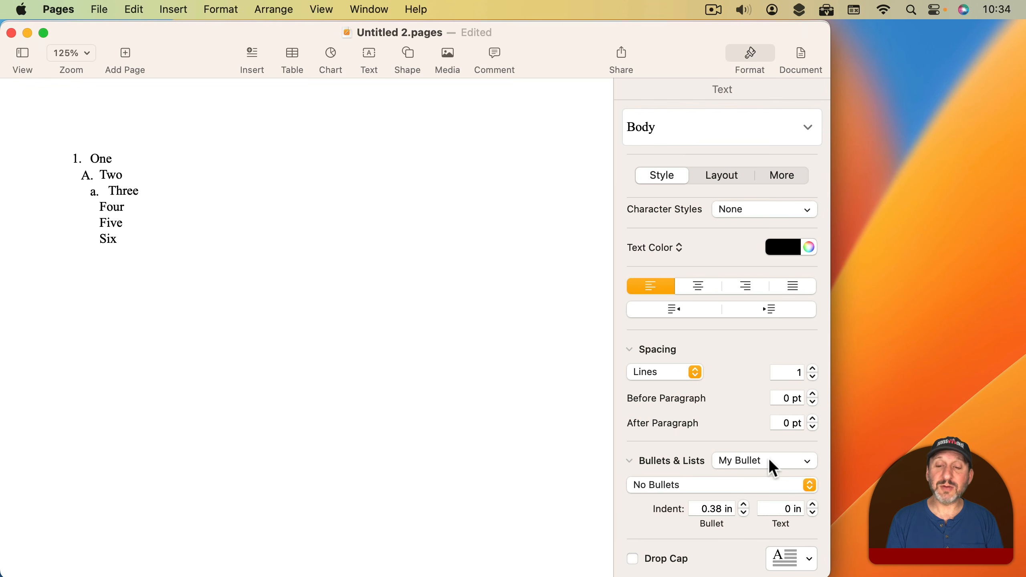
Add the pasted list's formatting to the new document's list styles under the name My Bullet
click(748, 459)
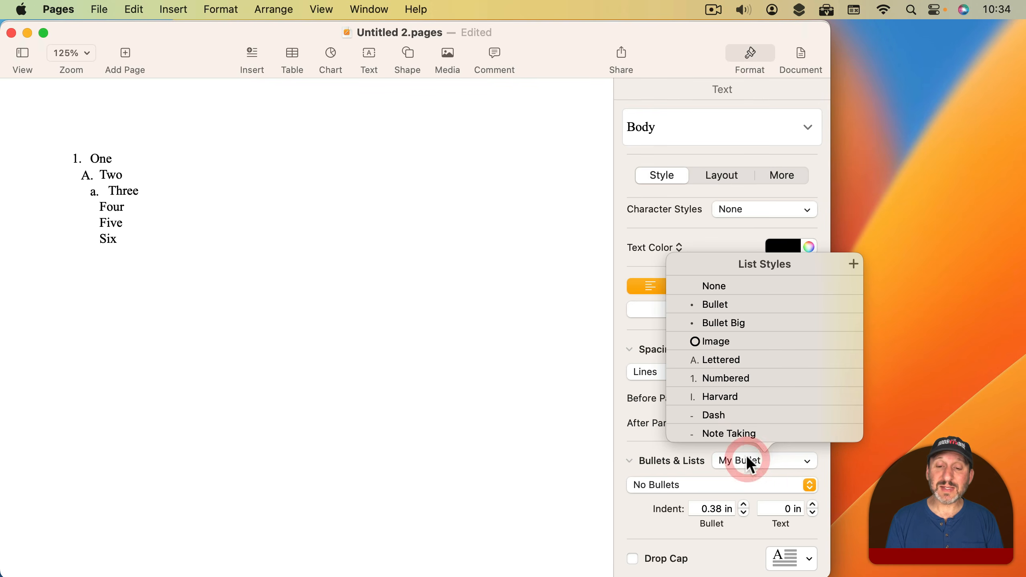
click(853, 263)
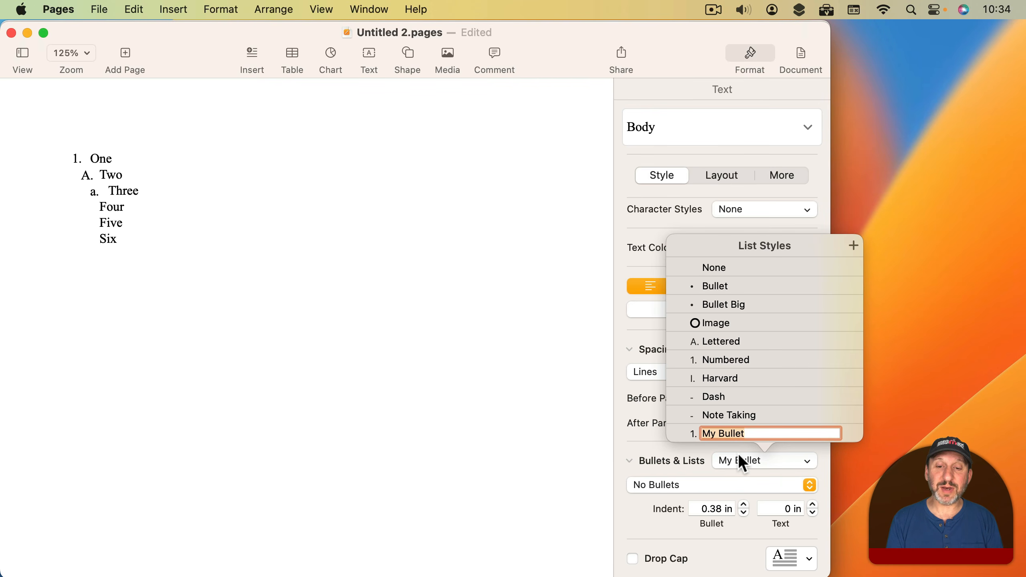
key(Return)
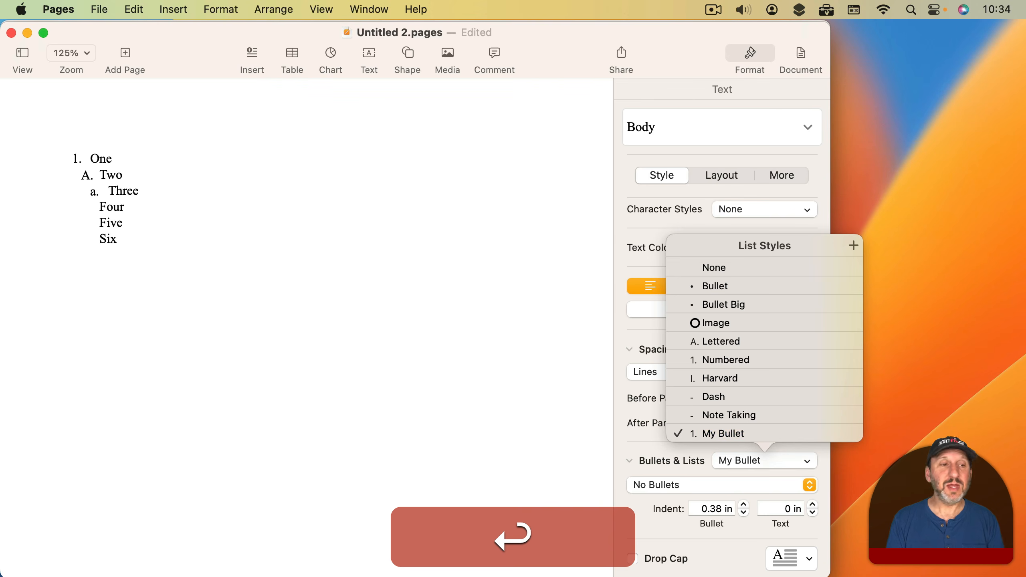
Delete the pasted list text from the new document and check its list styles for My Bullet
click(152, 233)
drag(152, 233, 61, 153)
key(BackSpace)
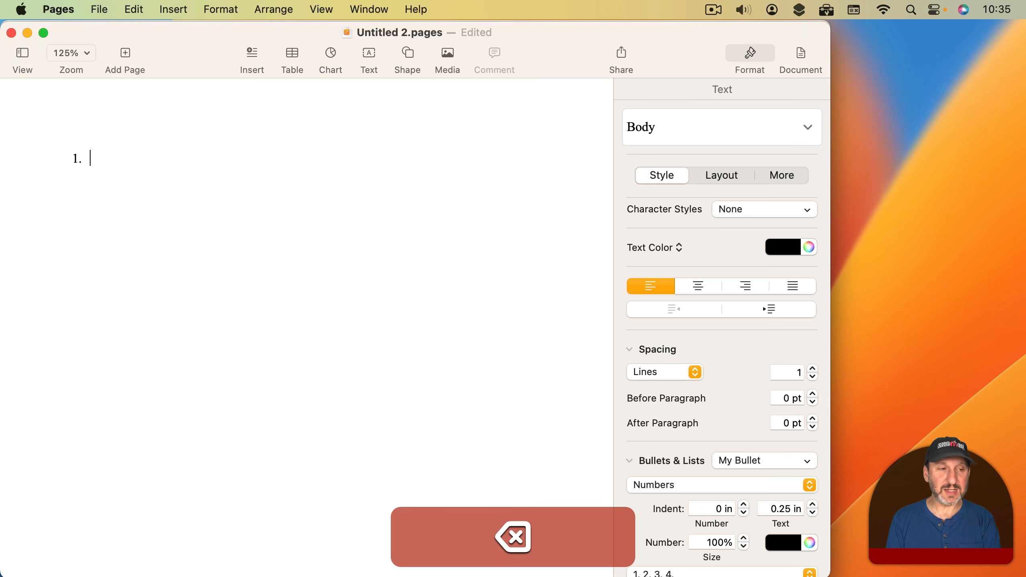
click(752, 461)
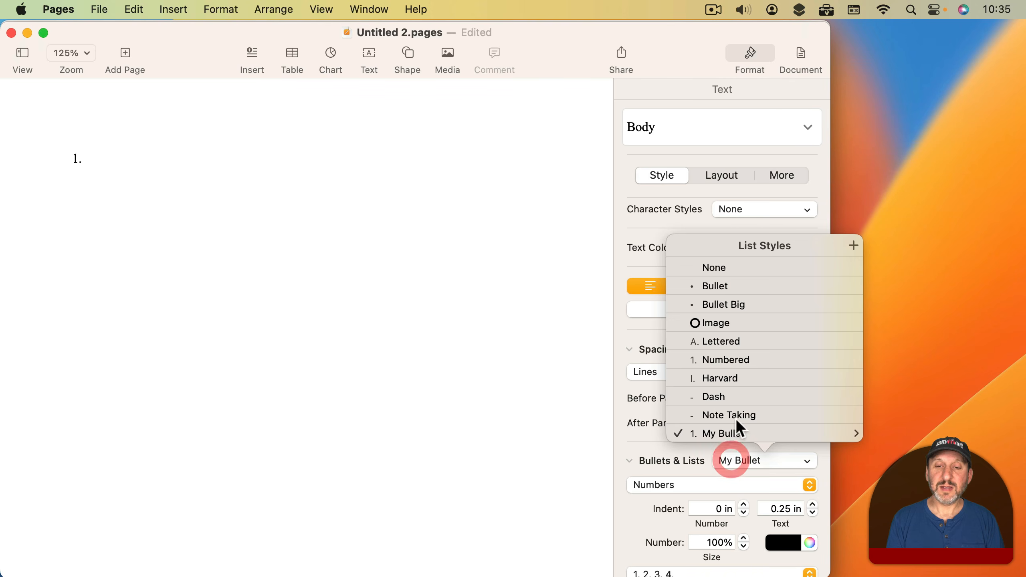
Set the empty line's list style to None and try applying My Bullet to a new line below it
click(714, 262)
key(Return)
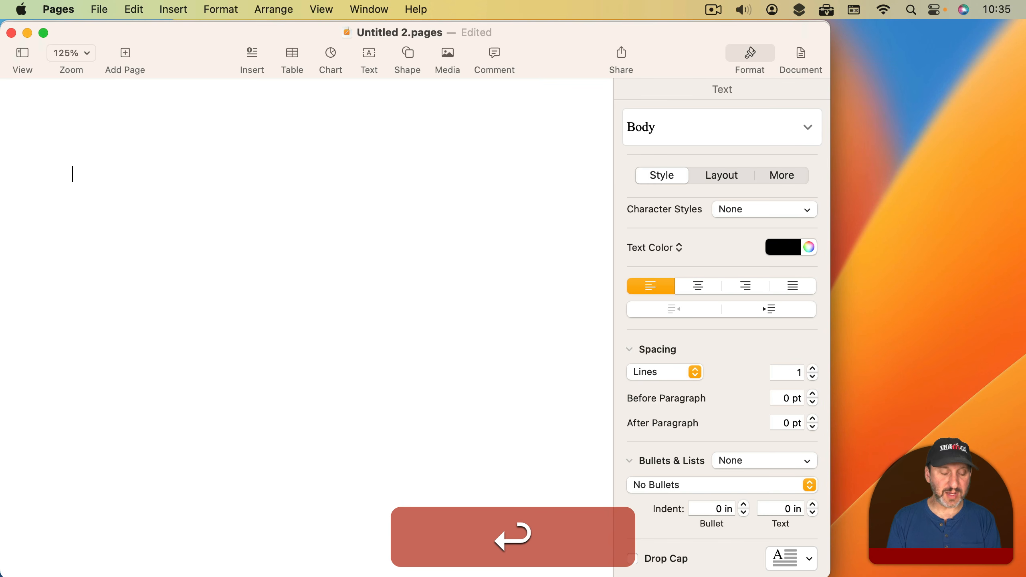
click(728, 461)
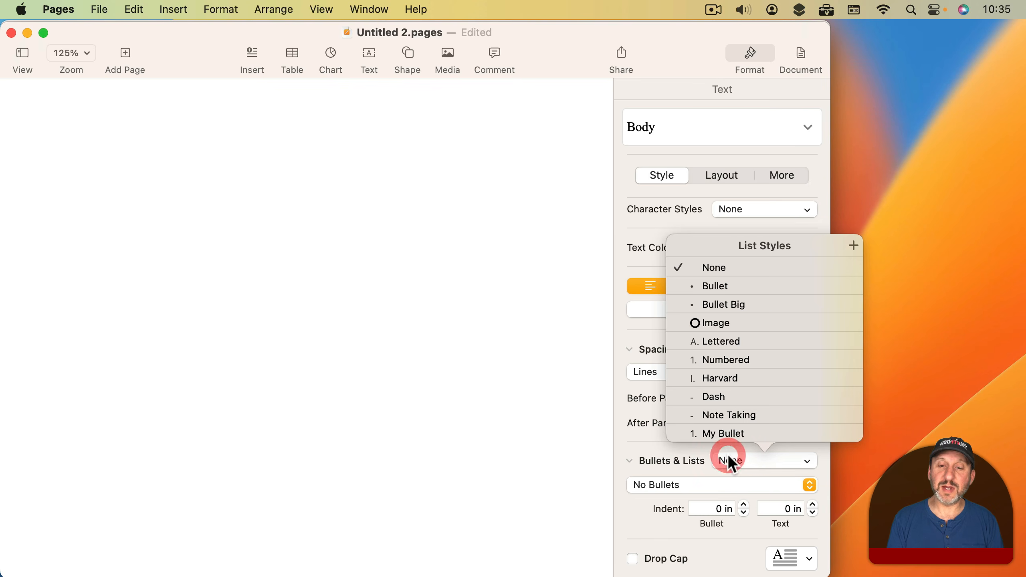
click(723, 432)
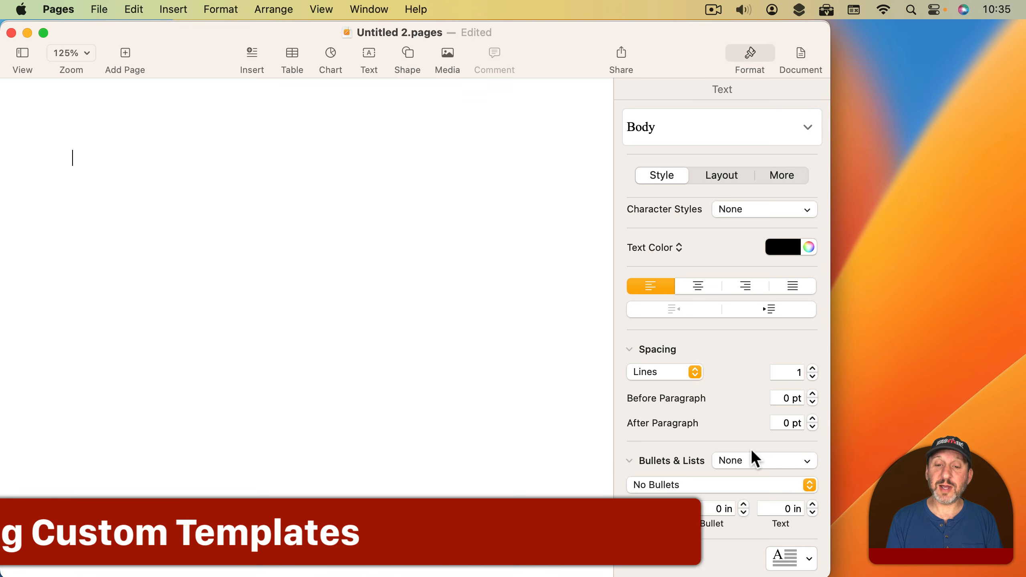
Save the empty document containing the My Bullet list style to the template chooser as a template named Notes
click(751, 461)
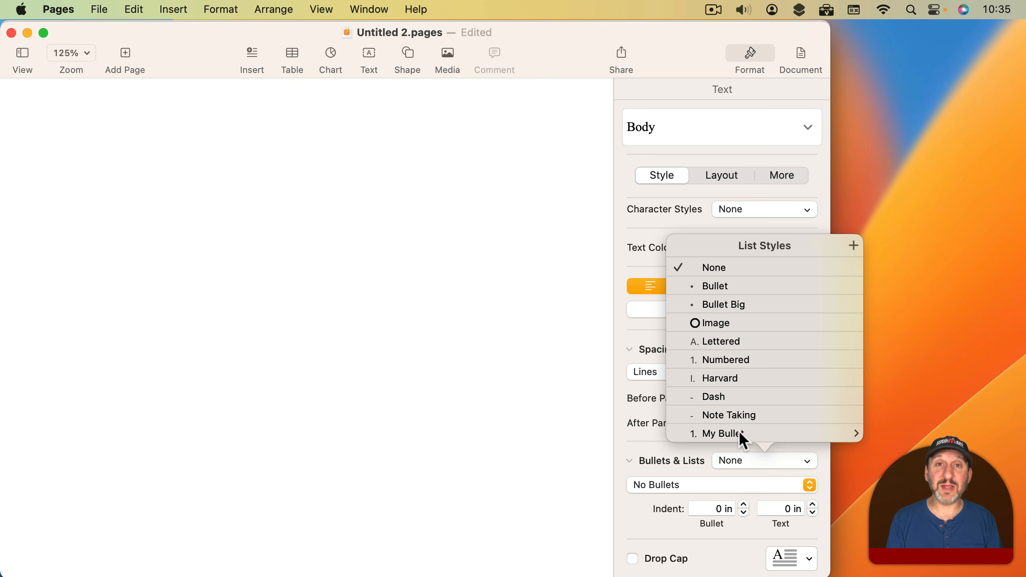
click(300, 205)
click(99, 9)
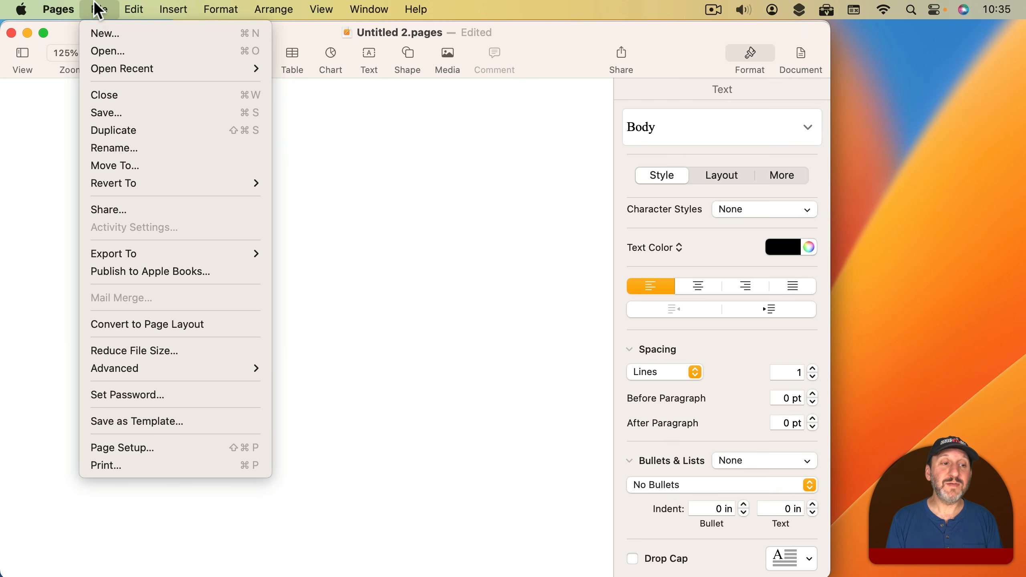
click(156, 423)
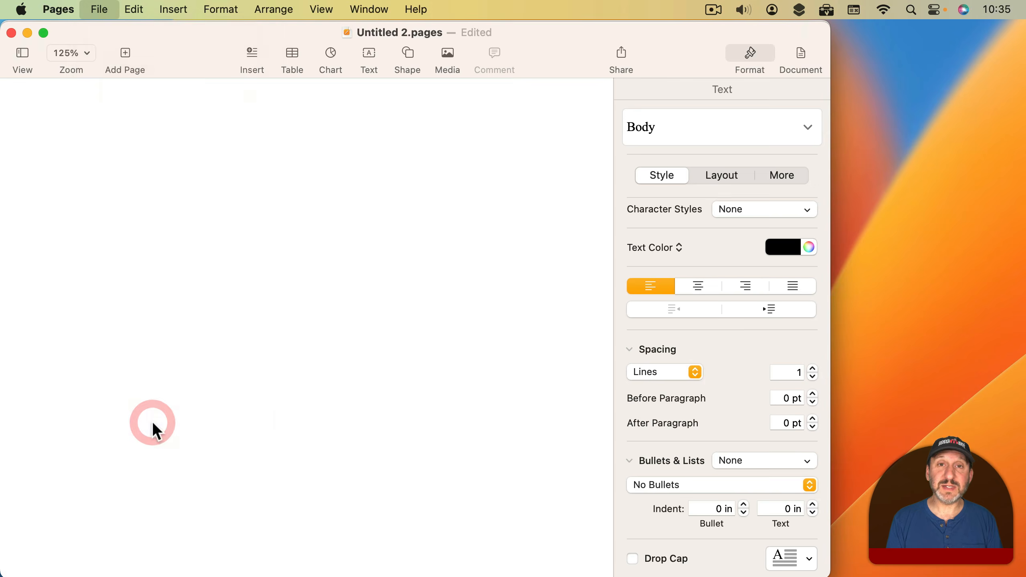
click(380, 338)
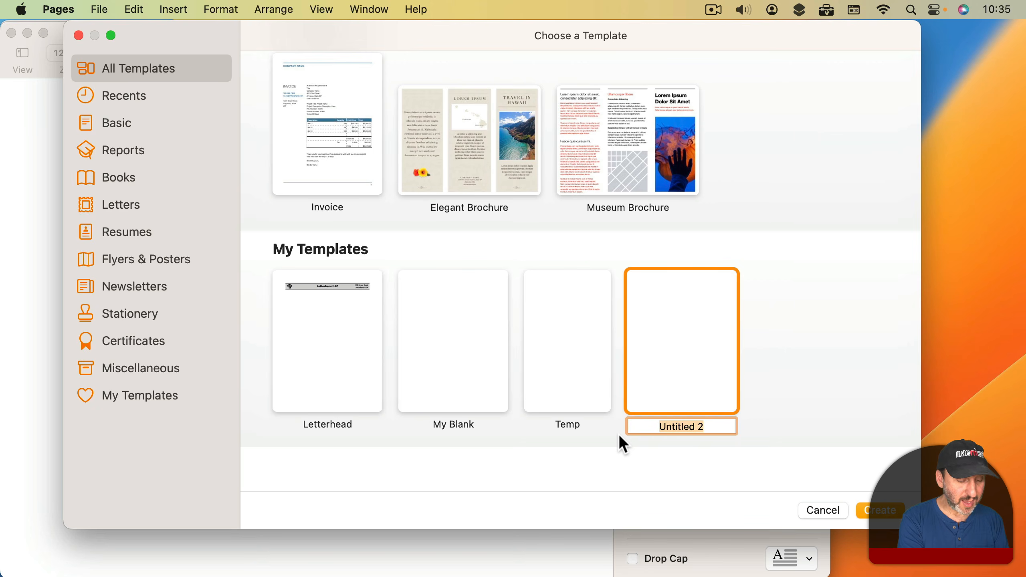
text(Notes)
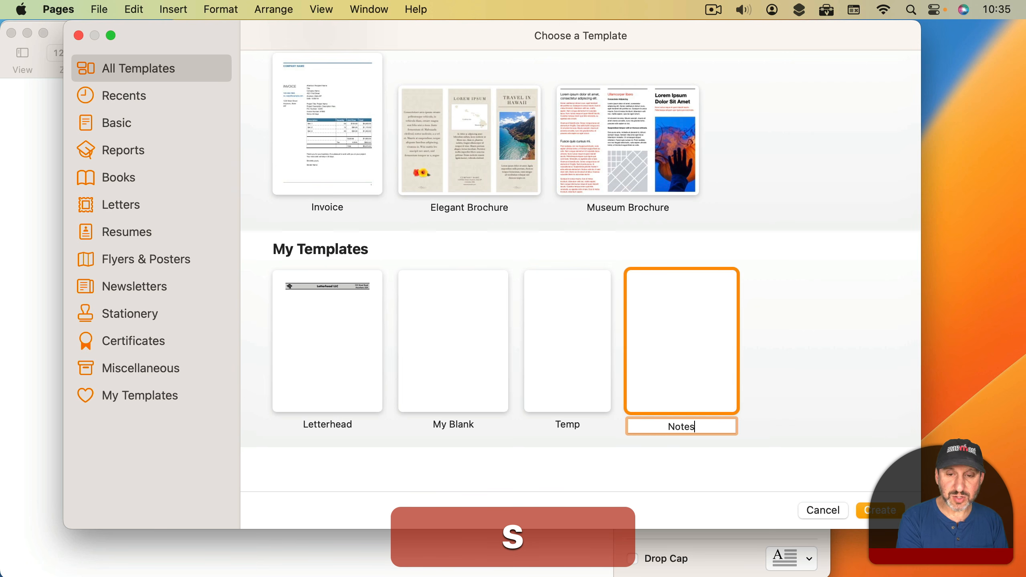
key(Return)
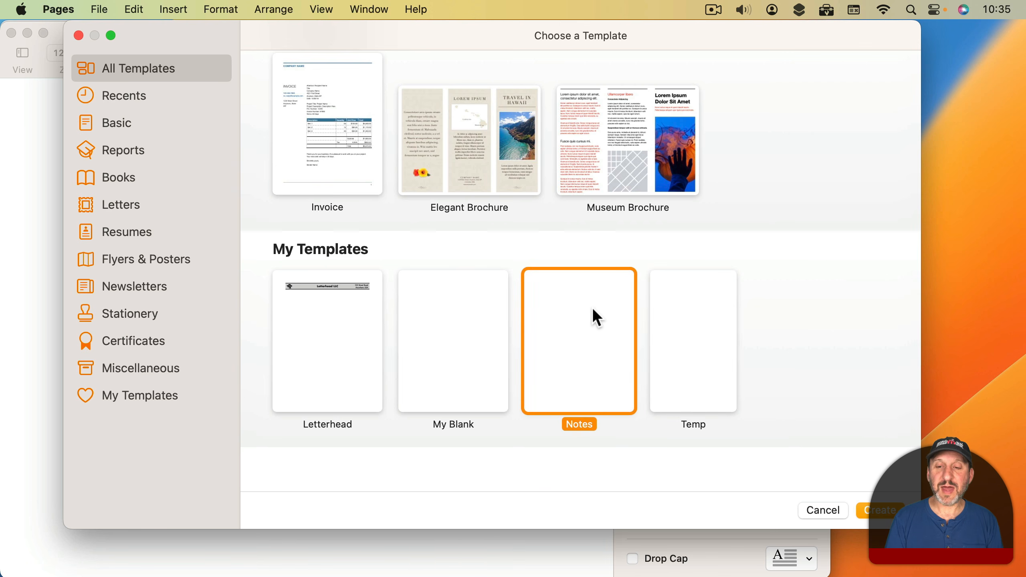
Create a new document from the Notes template and check its list styles for My Bullet
click(880, 511)
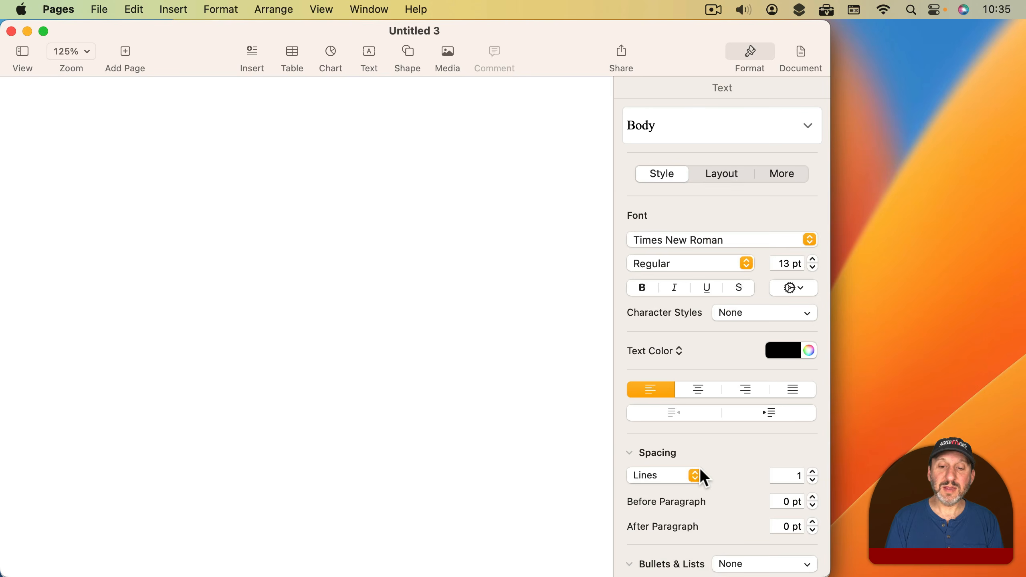
scroll(711, 474, down, 3)
click(733, 459)
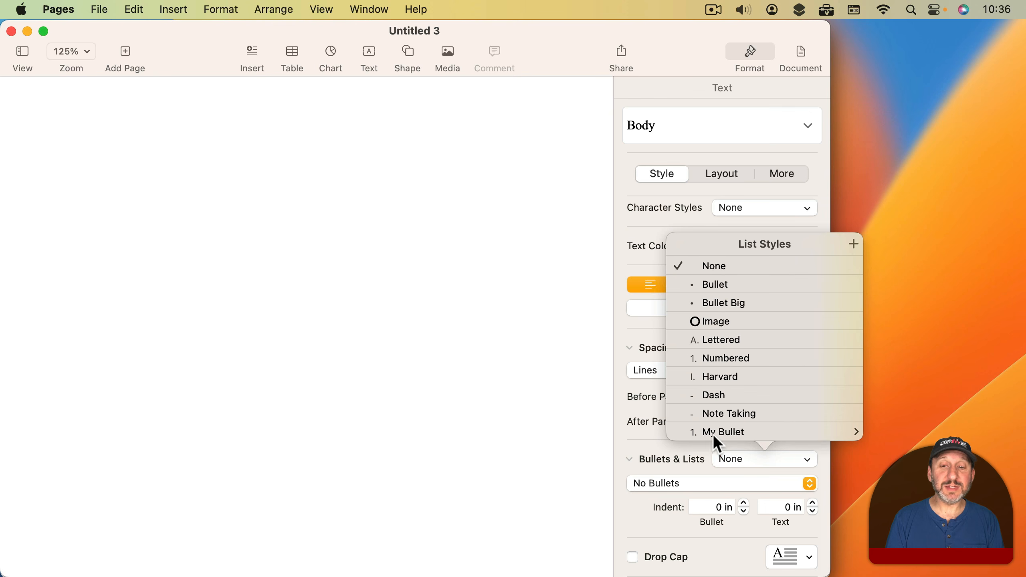
mouse_move(742, 430)
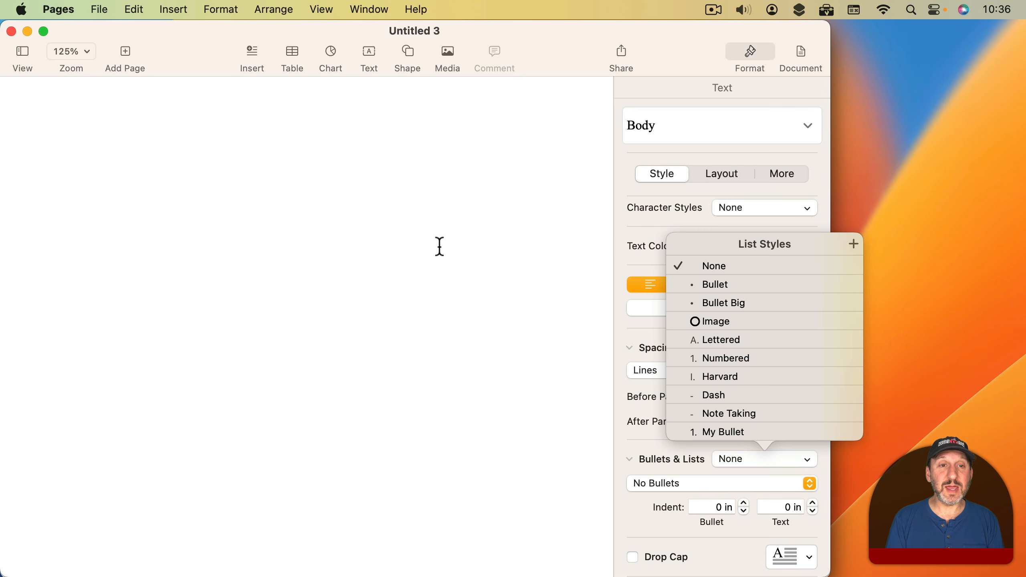
click(355, 184)
mouse_move(201, 143)
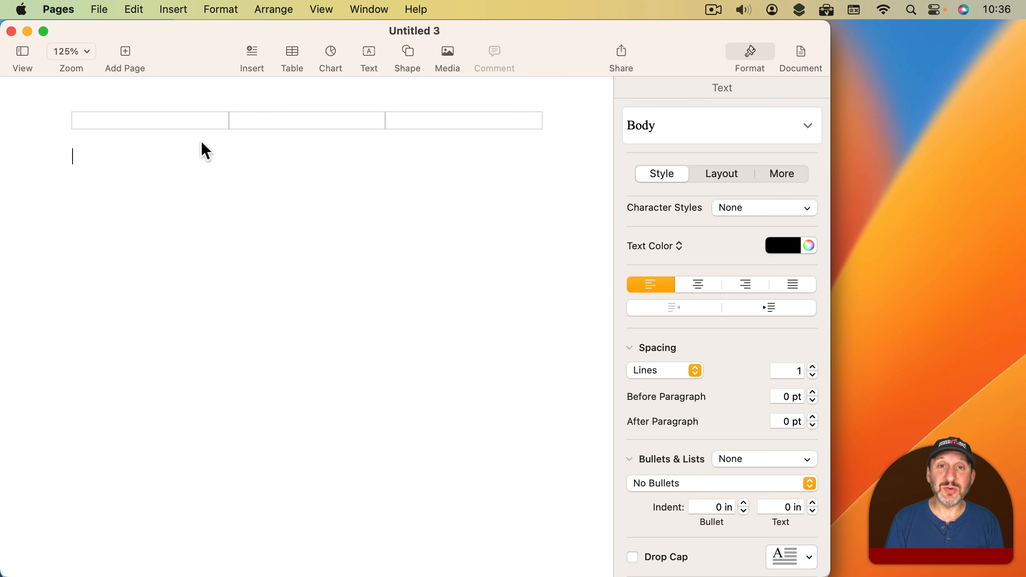
Examine the General settings for which template new documents use, leaving them as they are
click(57, 10)
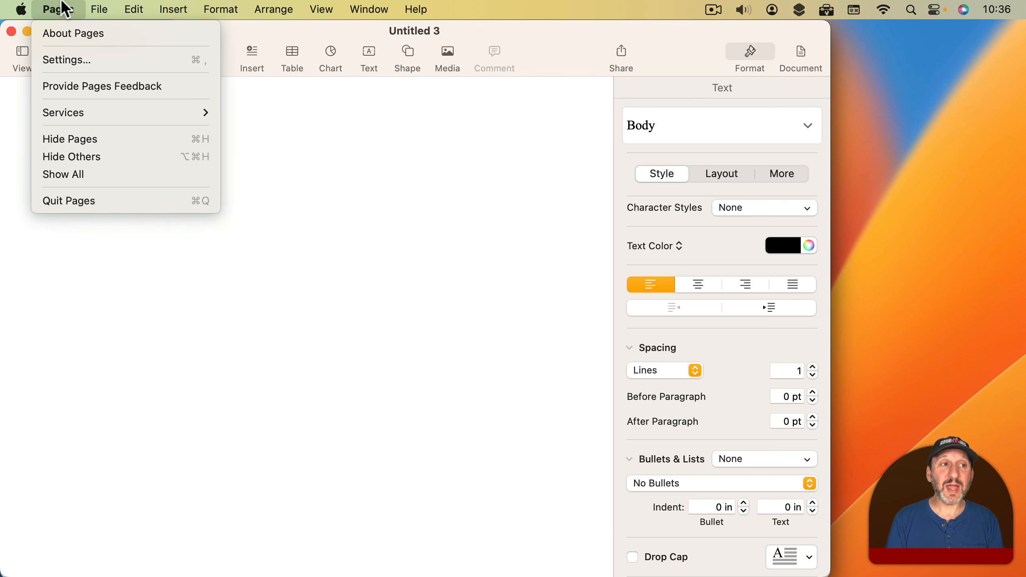
click(76, 58)
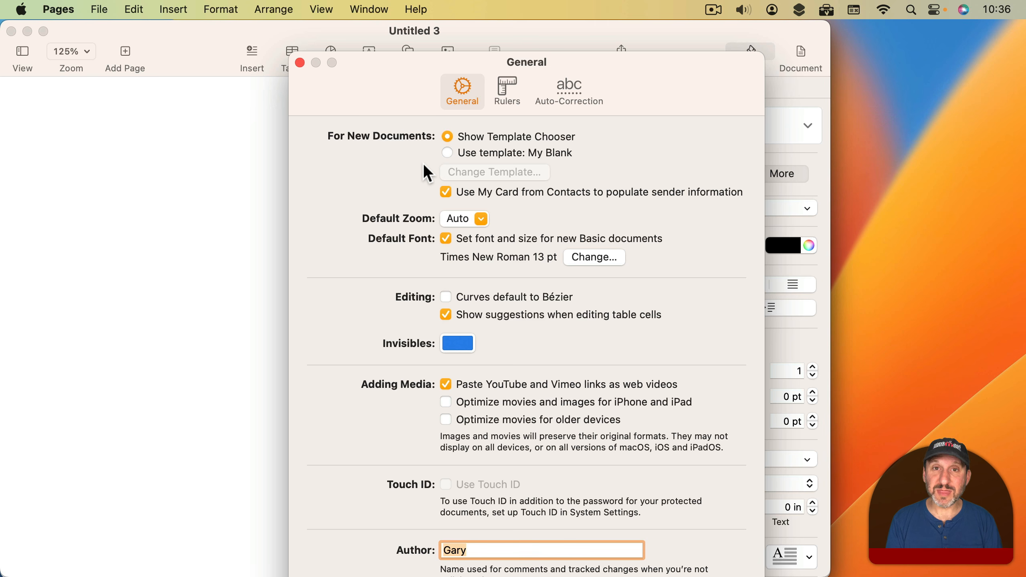
key(super+w)
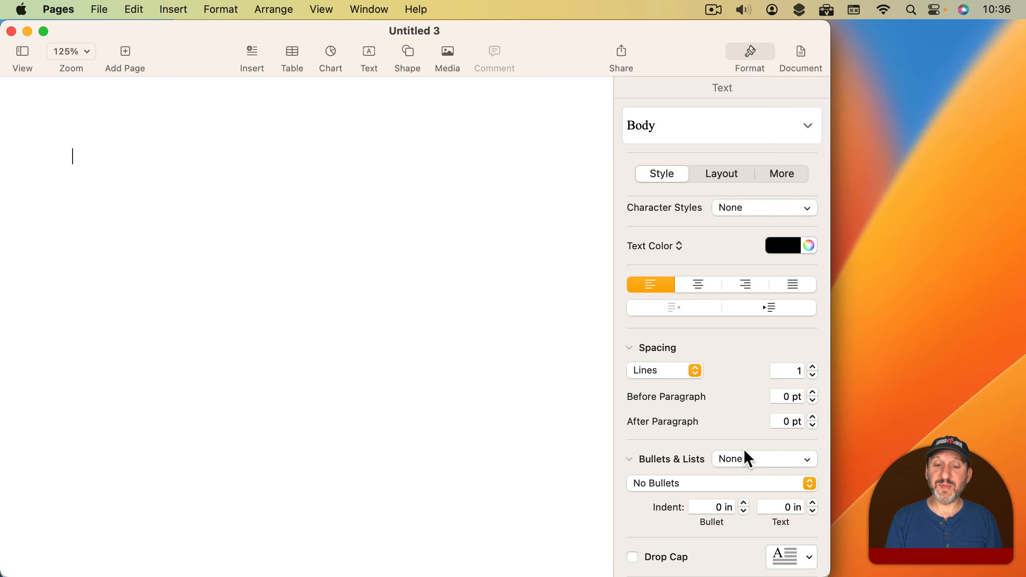
Apply My Bullet to the document's empty first line and save the document as a template named Notes 2
click(738, 459)
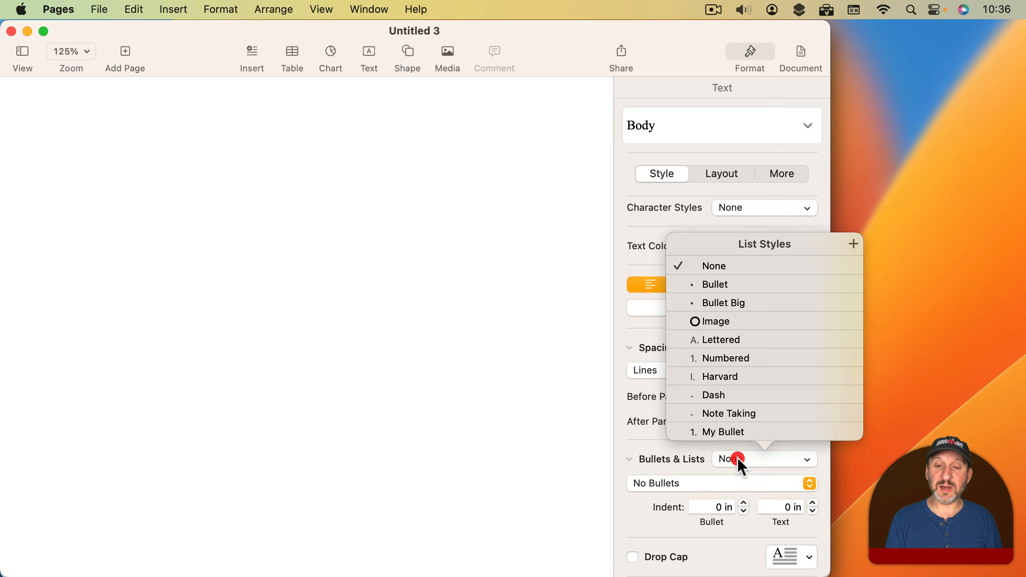
click(723, 432)
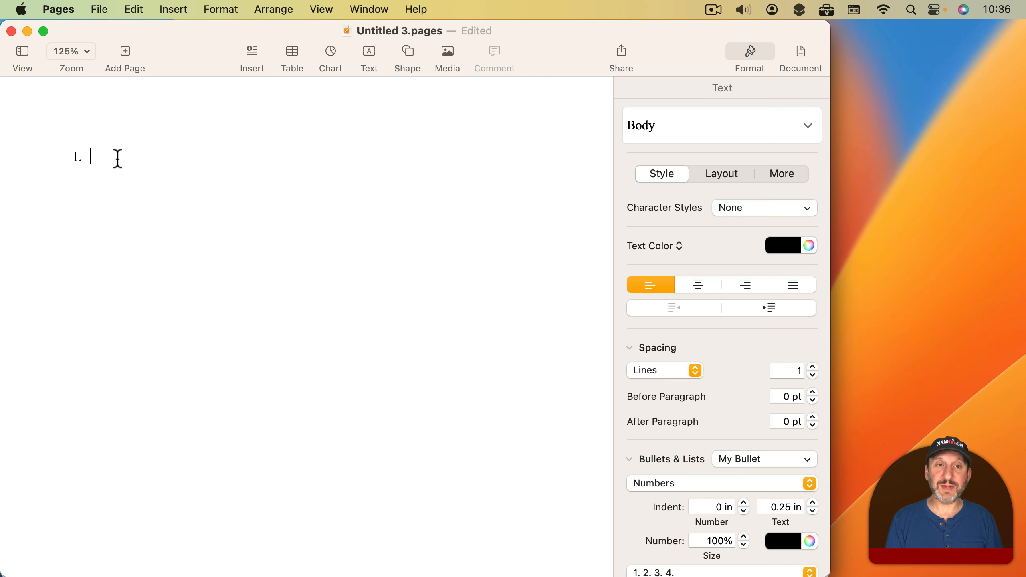
click(99, 8)
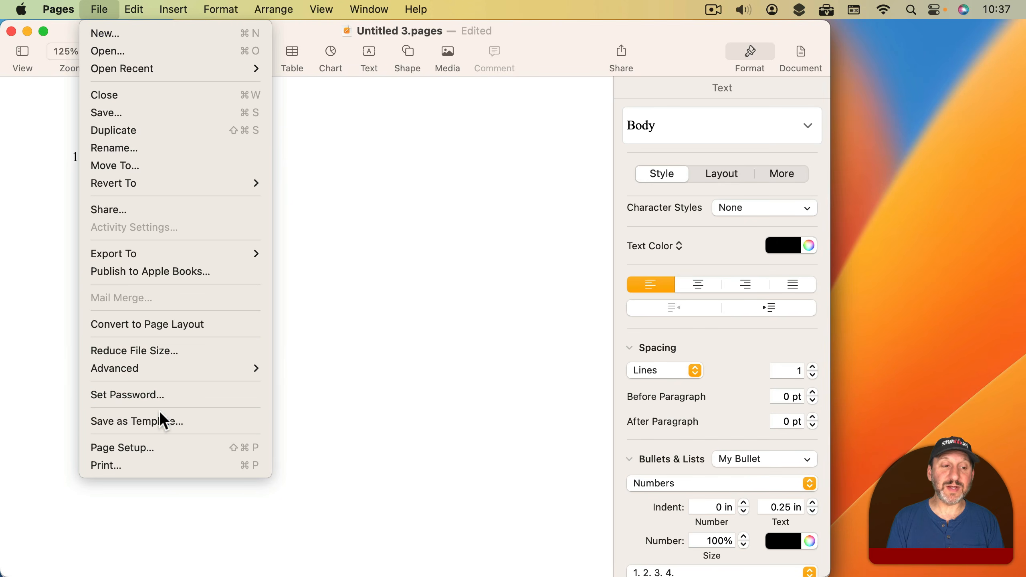
click(159, 413)
click(417, 342)
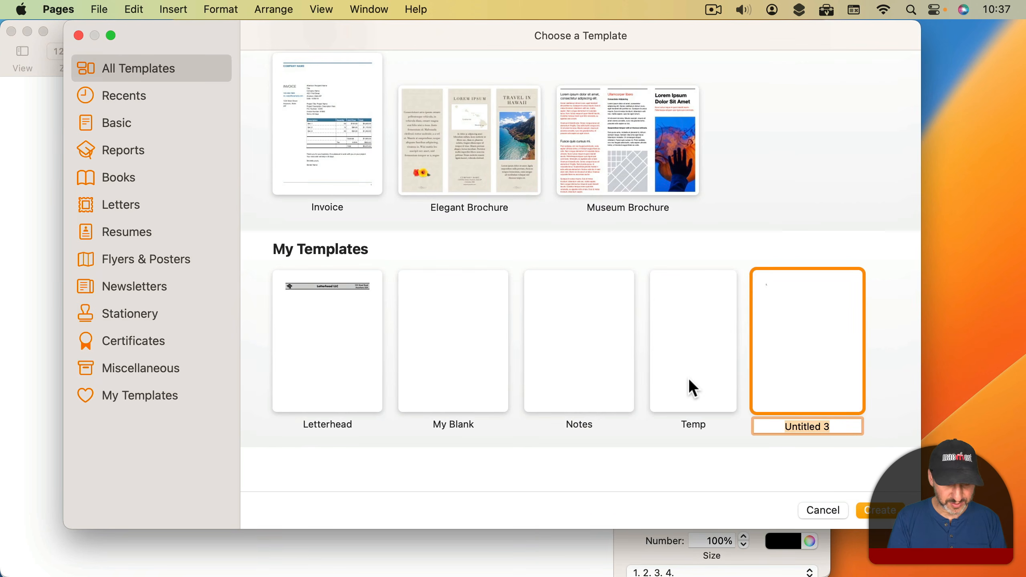
text(Notes 2)
key(Return)
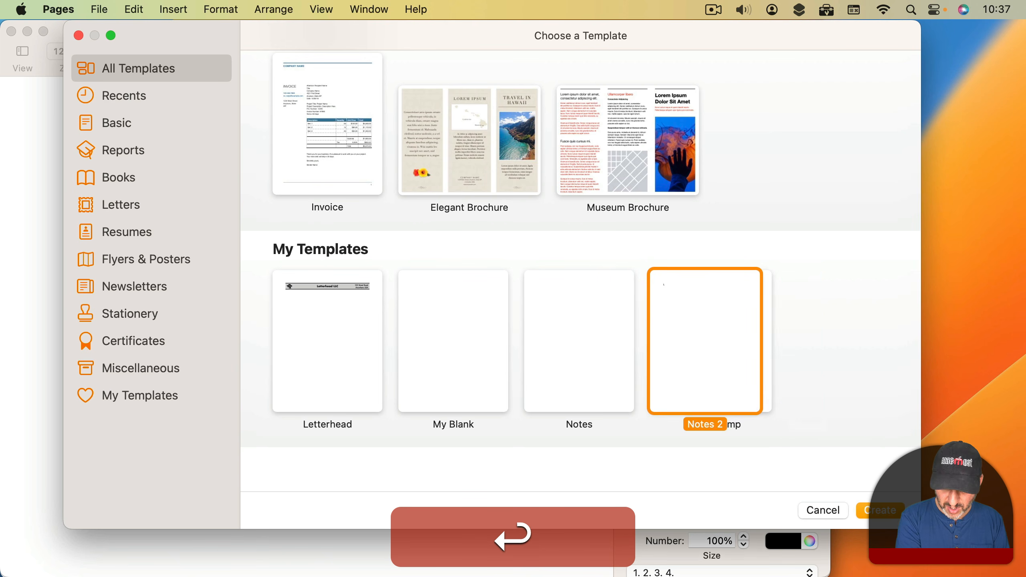
Create a new document from the Notes 2 template and check the bullets and lists settings of its first line
double_click(697, 318)
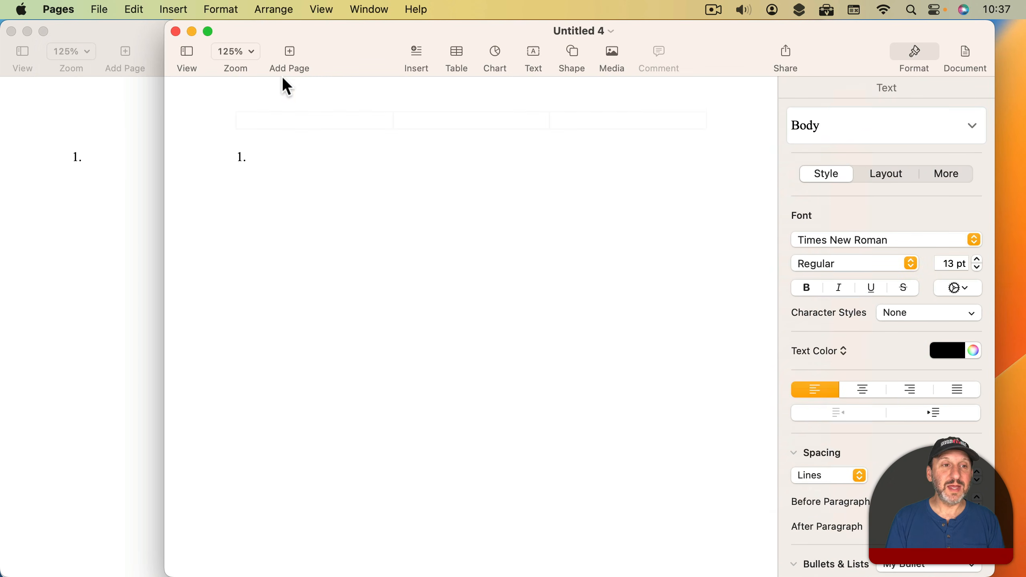
drag(340, 43, 178, 42)
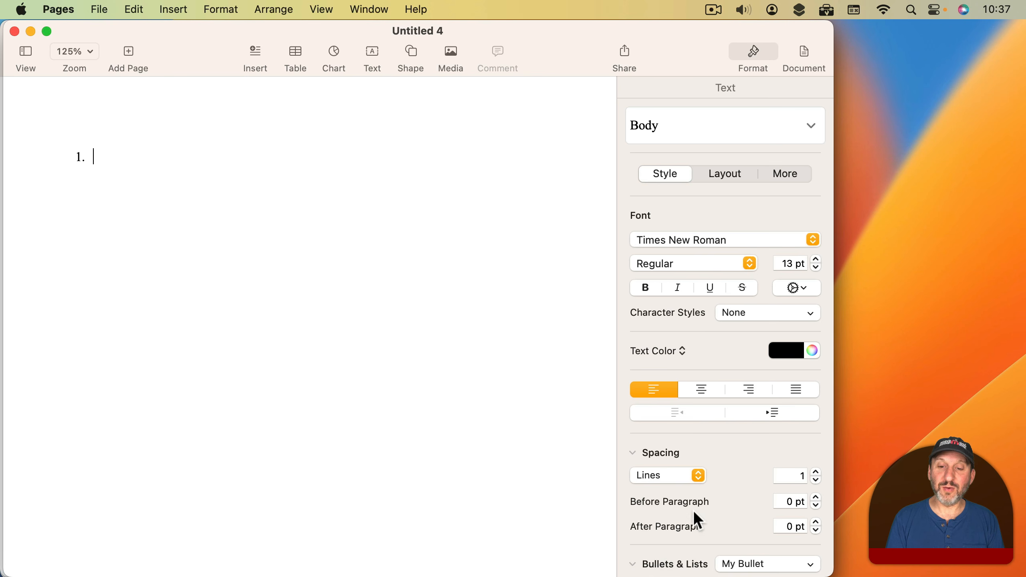
scroll(695, 513, down, 5)
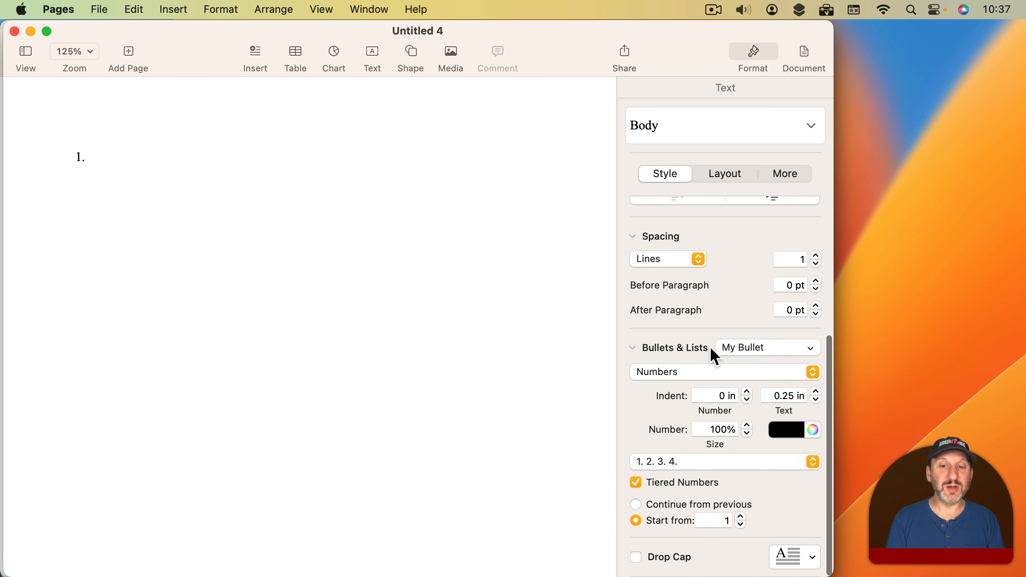